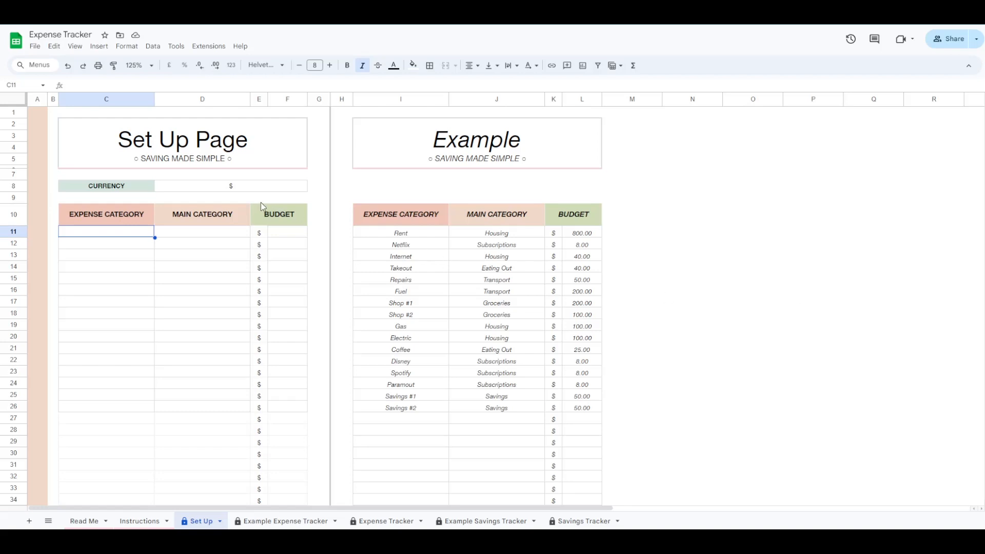
- Change the Set Up sheet's currency entry in D8 from $ to £
{"action": "left_click", "coordinate": [232, 190]}
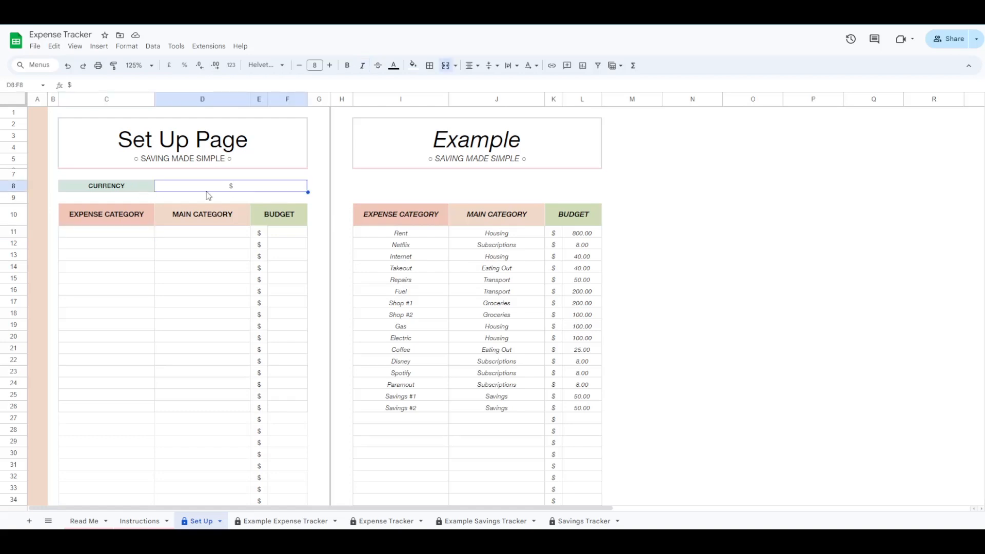
{"action": "type", "text": "£"}
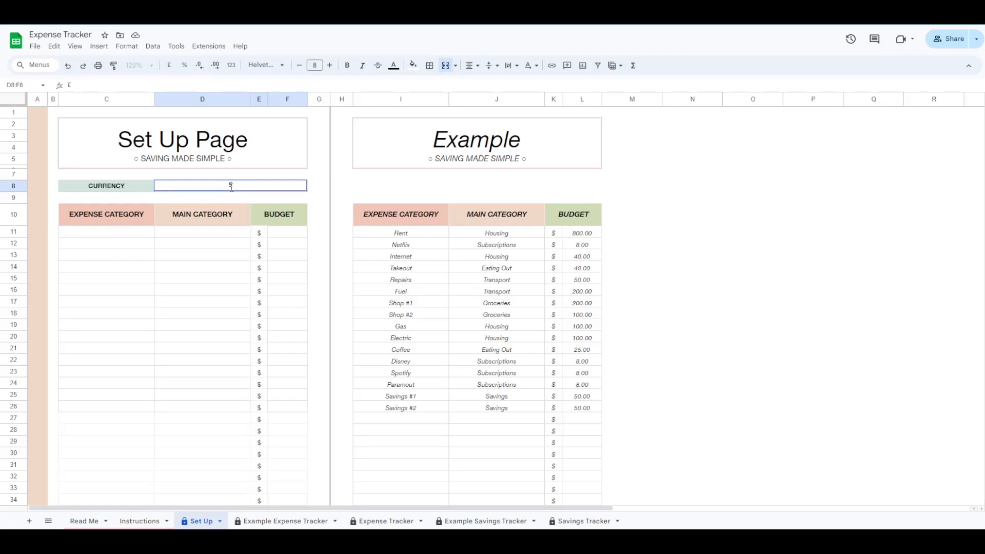
{"action": "key", "text": "Return"}
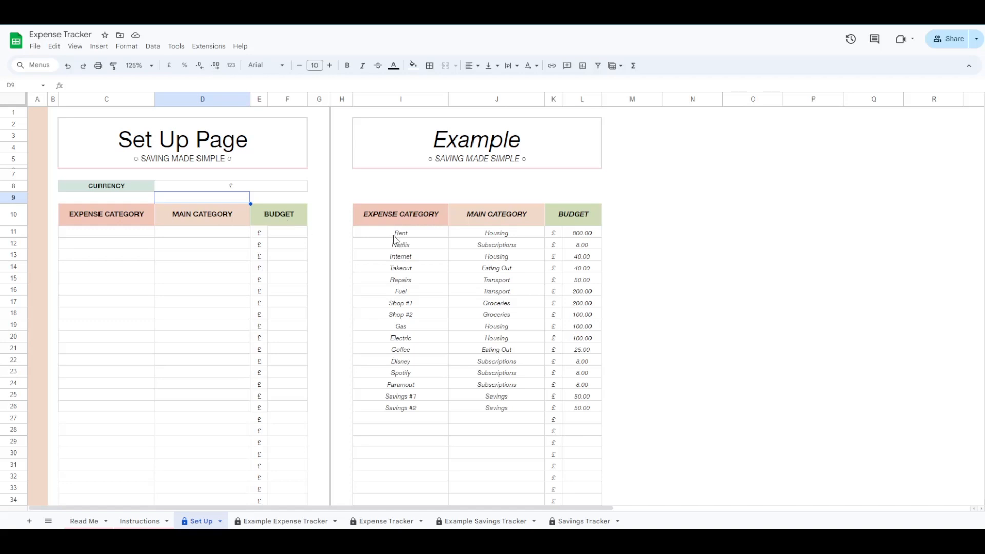
- Copy the example's expense category names into the Set Up table starting at C11
{"action": "left_click_drag", "start_coordinate": [404, 233], "coordinate": [412, 409]}
{"action": "key", "text": "ctrl+c"}
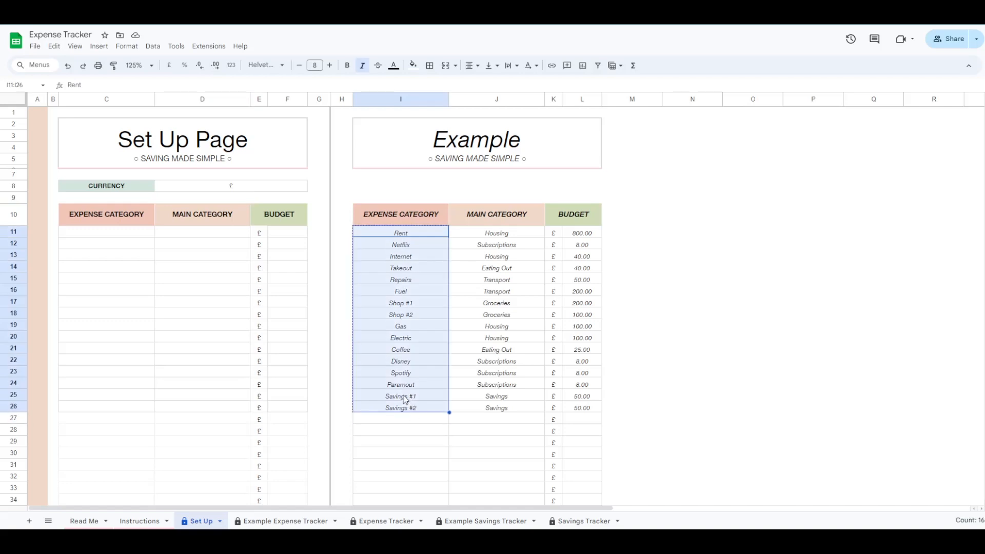
{"action": "left_click", "coordinate": [118, 238]}
{"action": "key", "text": "ctrl+v"}
- Copy the example's main categories into column D starting at D11
{"action": "left_click", "coordinate": [496, 234]}
{"action": "left_click_drag", "start_coordinate": [497, 237], "coordinate": [497, 410]}
{"action": "key", "text": "ctrl+c"}
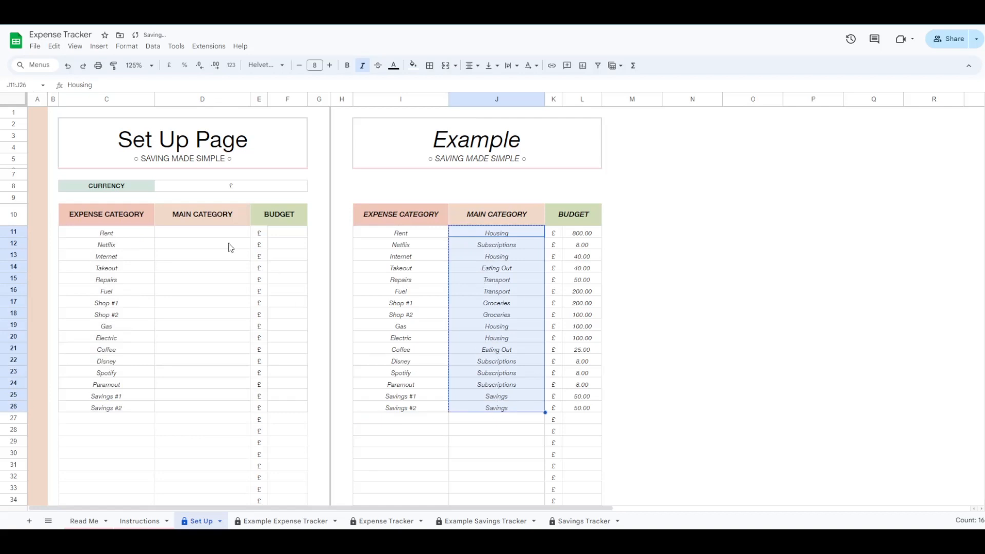
{"action": "left_click", "coordinate": [210, 233]}
{"action": "key", "text": "ctrl+v"}
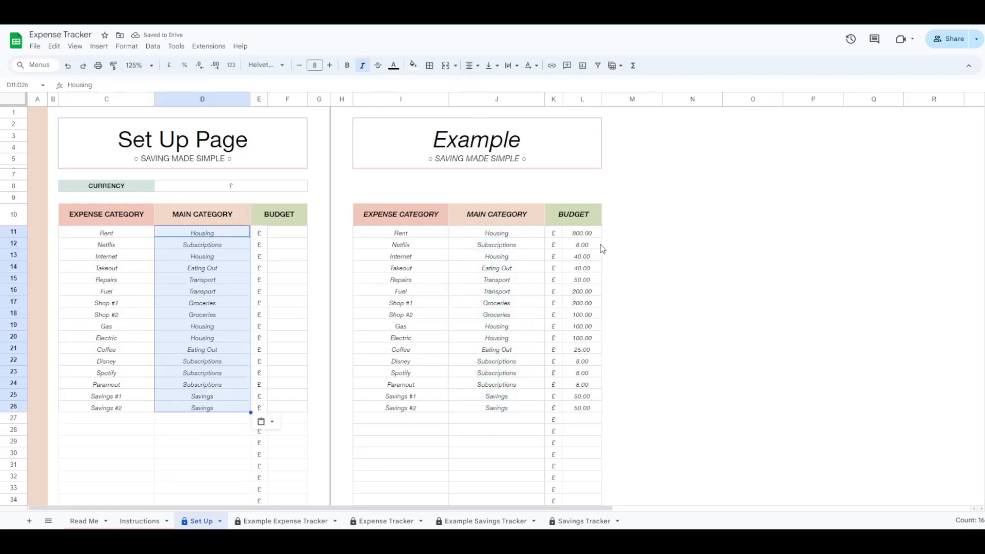
- Copy the example's budget amounts into the BUDGET column starting at F11
{"action": "left_click_drag", "start_coordinate": [589, 236], "coordinate": [589, 405]}
{"action": "key", "text": "ctrl+c"}
{"action": "left_click", "coordinate": [294, 232]}
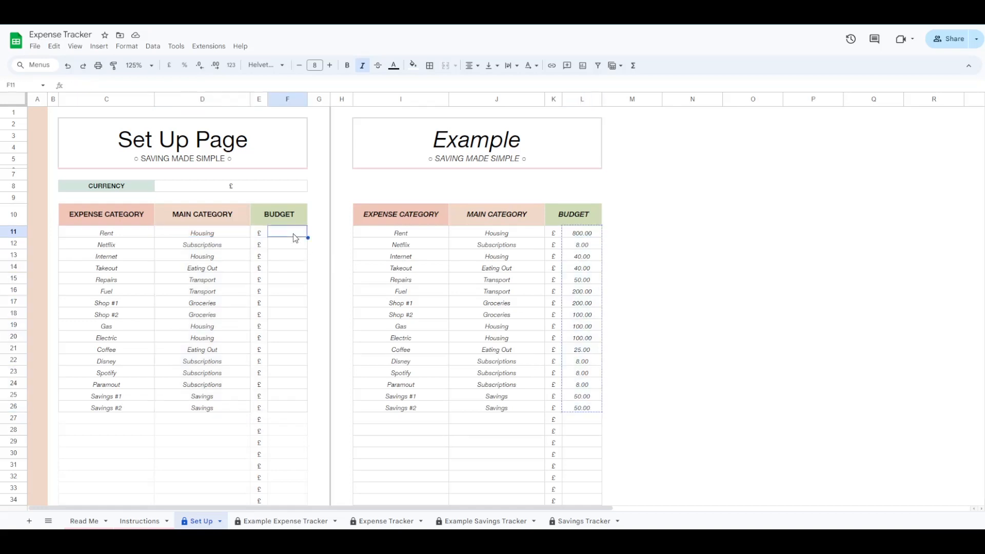
{"action": "key", "text": "ctrl+v"}
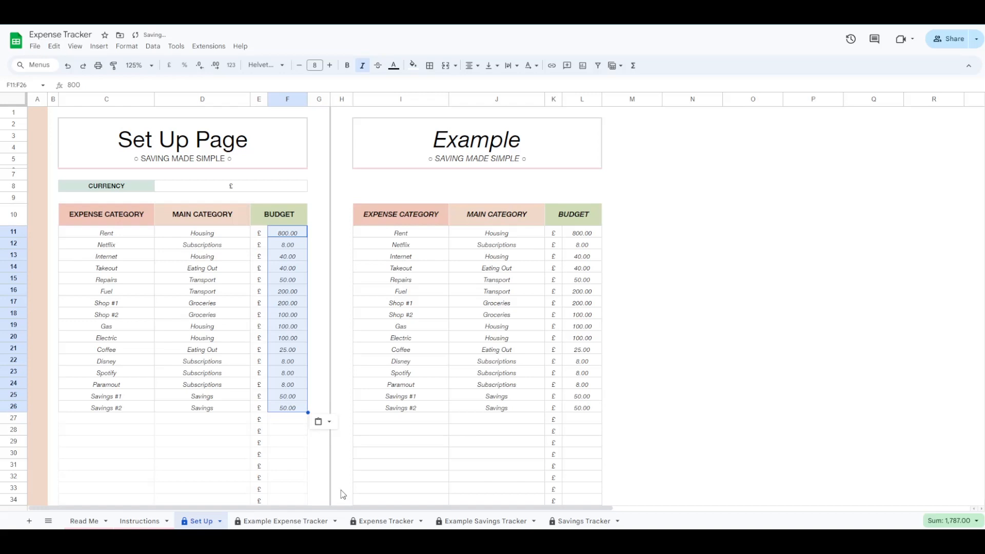
- On the Expense Tracker sheet, enter start date 01 April 2024, end date 30 April 2024 and income 2000
{"action": "left_click", "coordinate": [380, 521]}
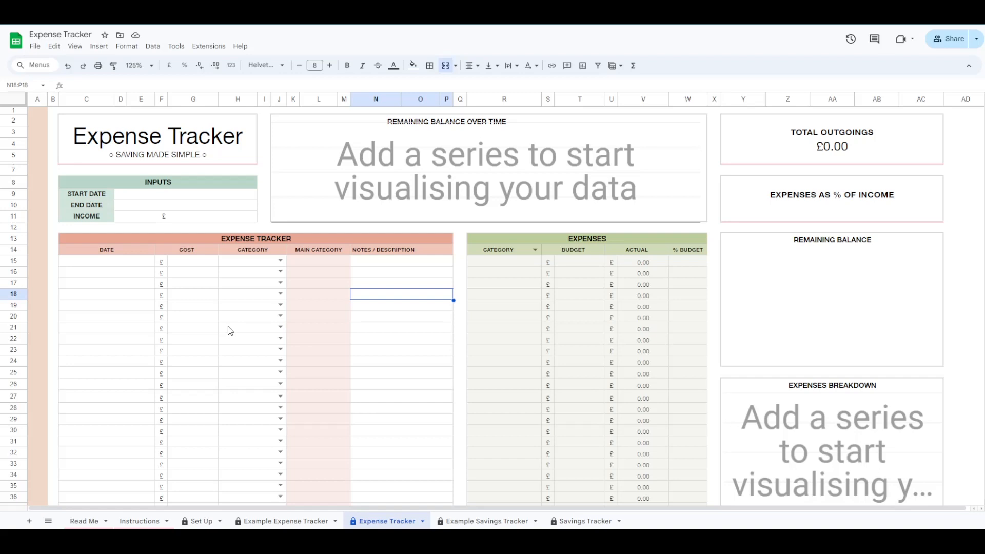
{"action": "left_click", "coordinate": [173, 197]}
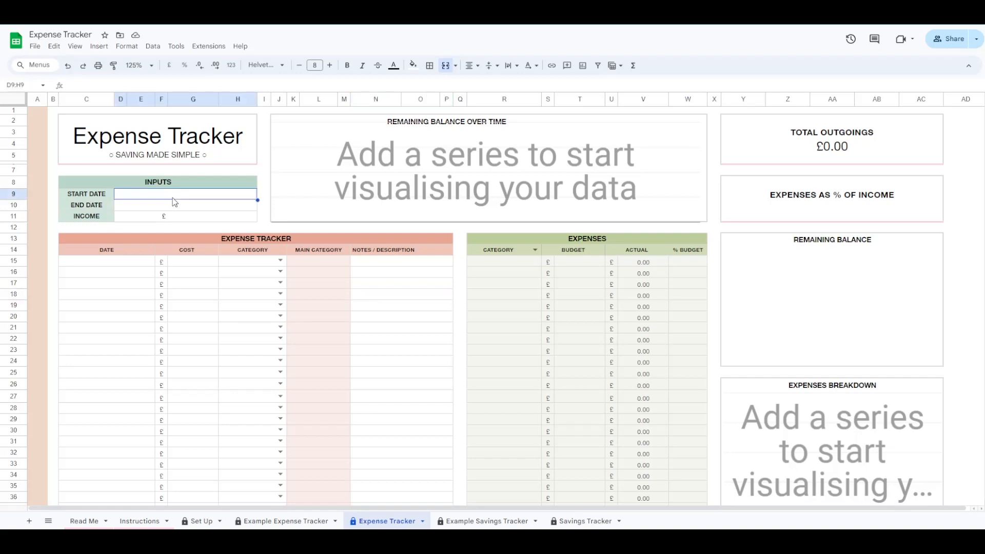
{"action": "type", "text": "01 april 2"}
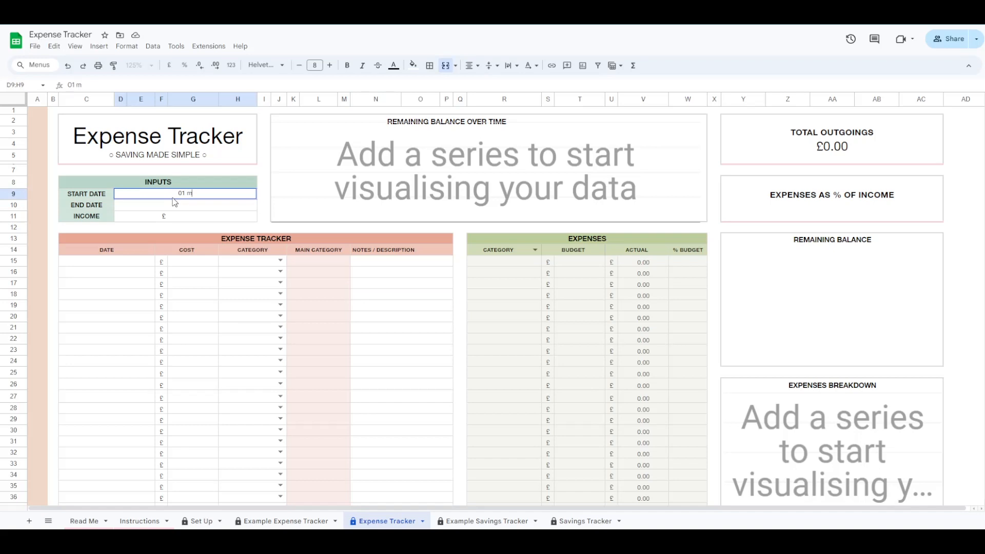
{"action": "type", "text": "024"}
{"action": "key", "text": "Return"}
{"action": "type", "text": "30 april 2024"}
{"action": "key", "text": "Return"}
{"action": "type", "text": "2000"}
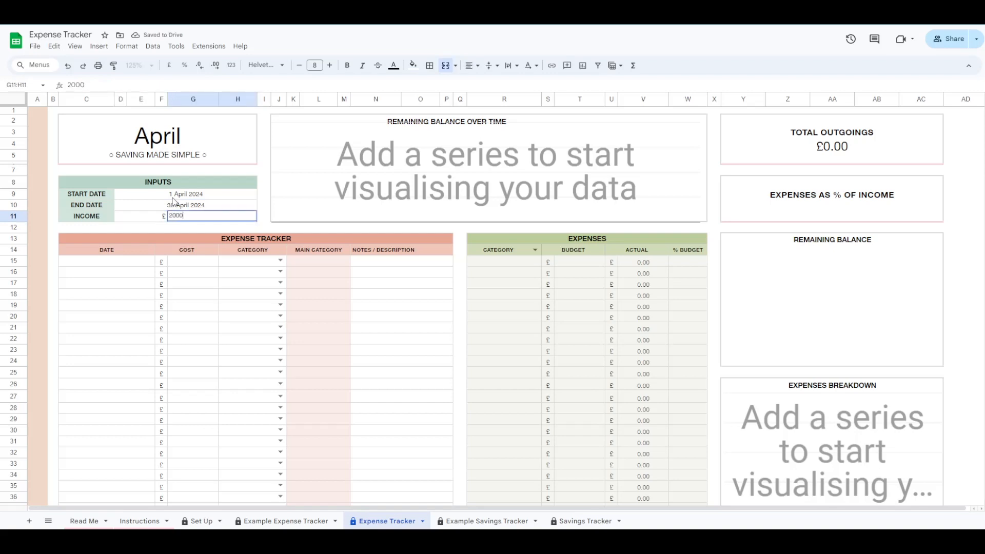
{"action": "key", "text": "Return"}
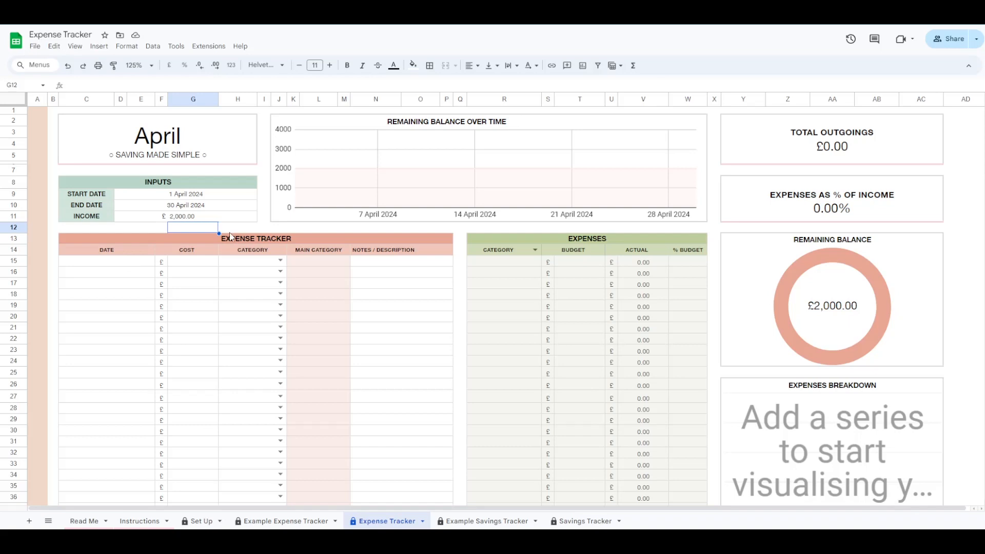
- Log a Rent expense of £500 dated 3 April 2024
{"action": "left_click", "coordinate": [280, 260]}
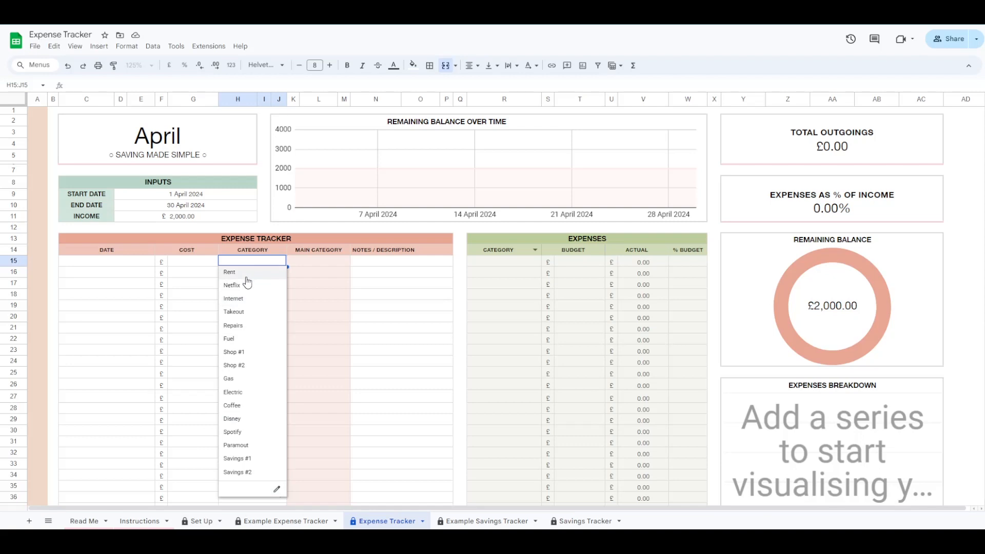
{"action": "left_click", "coordinate": [128, 264]}
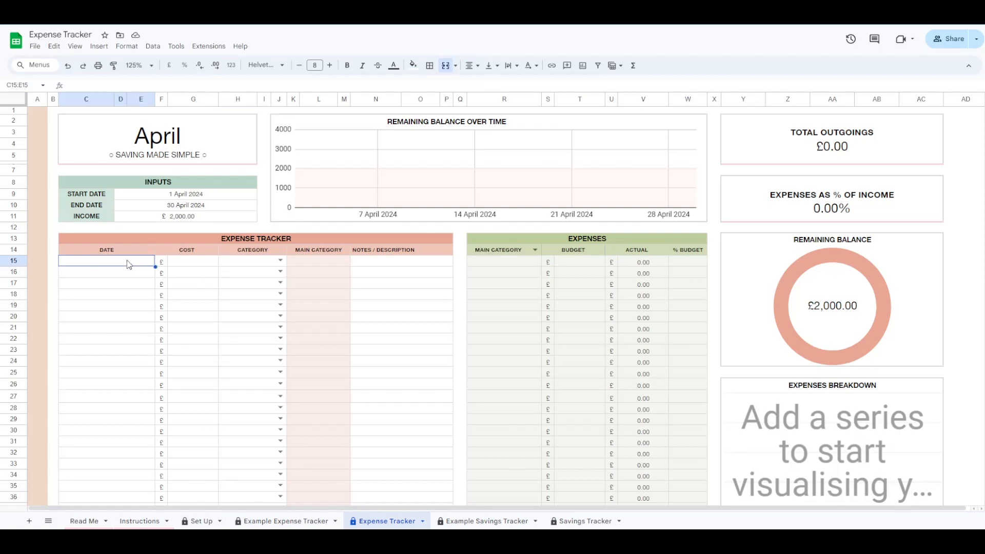
{"action": "type", "text": "3 april 2024"}
{"action": "key", "text": "Tab"}
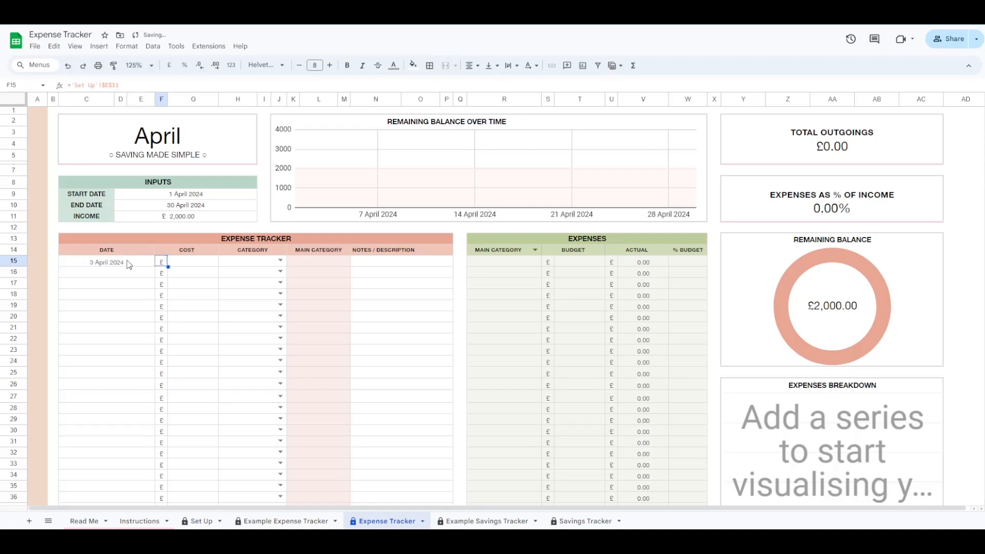
{"action": "key", "text": "Tab"}
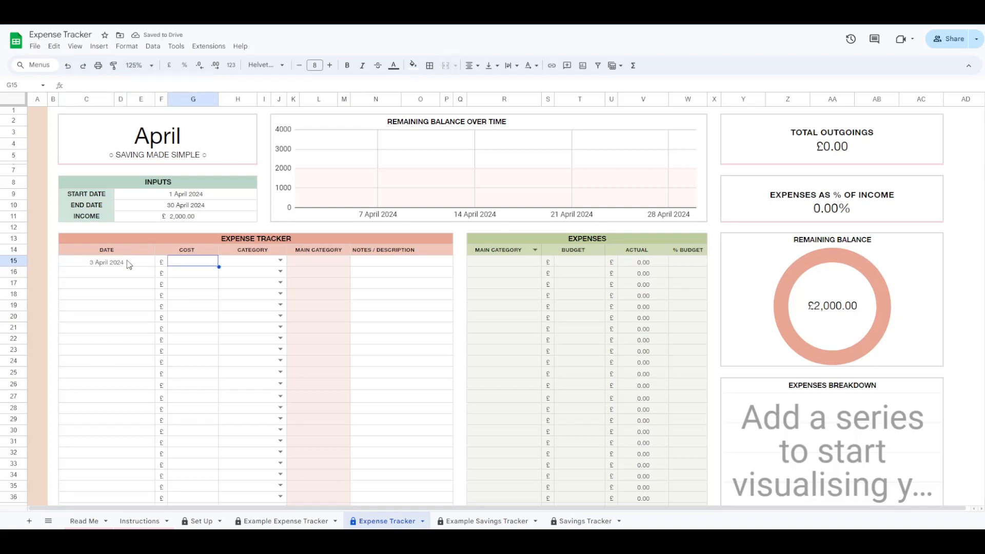
{"action": "type", "text": "500"}
{"action": "key", "text": "Tab"}
{"action": "left_click", "coordinate": [280, 261]}
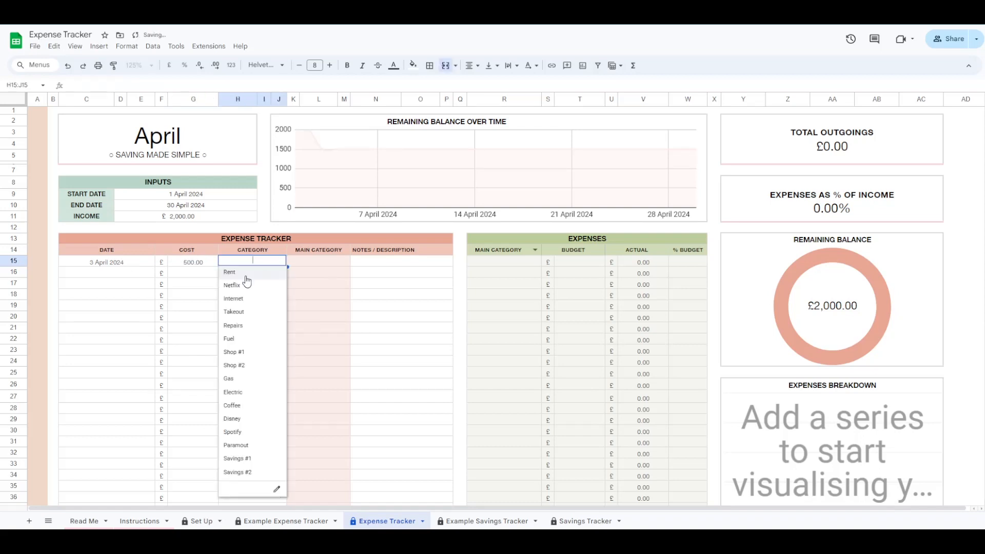
{"action": "left_click", "coordinate": [245, 272]}
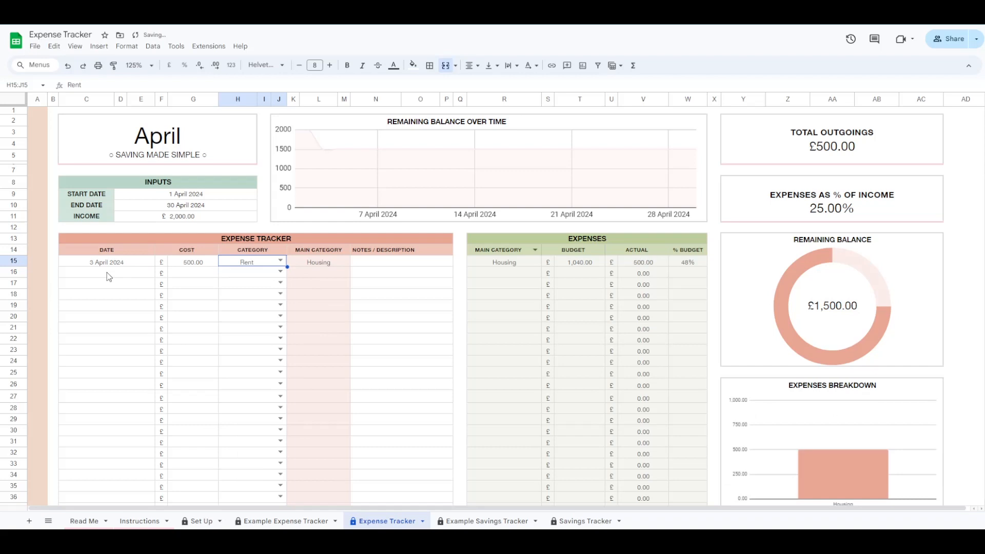
- Log an Internet expense of £40 dated 4 April 2024
{"action": "left_click", "coordinate": [109, 277]}
{"action": "type", "text": "4"}
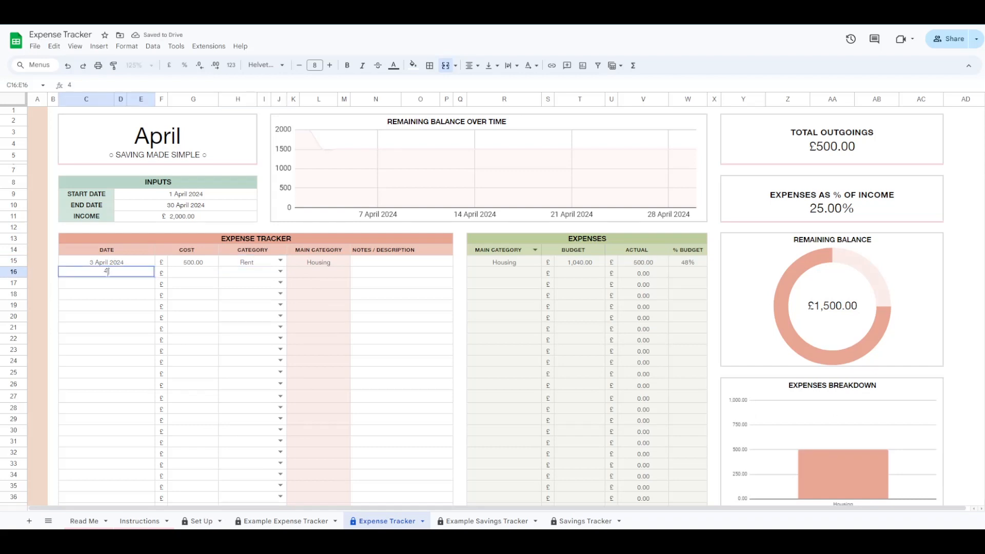
{"action": "type", "text": " april 2024"}
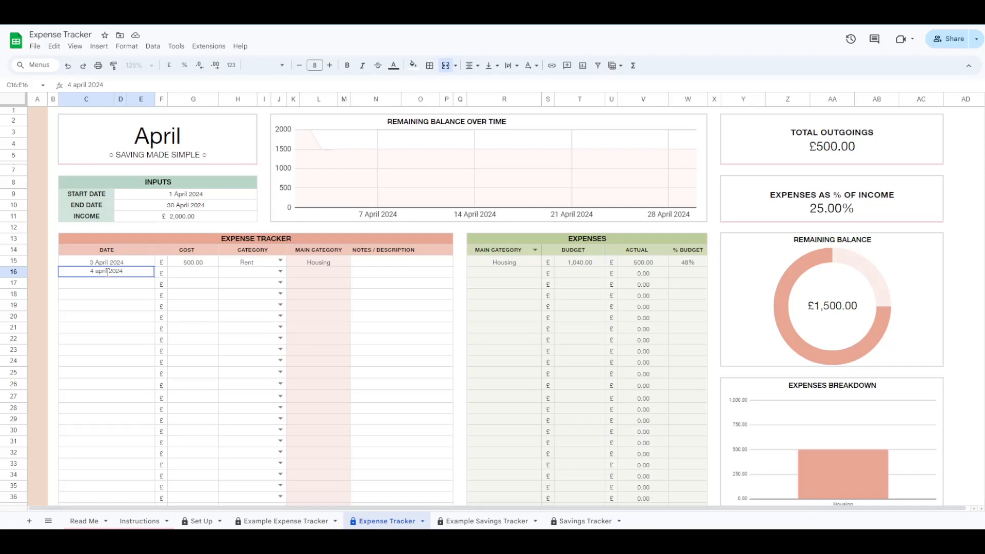
{"action": "key", "text": "Tab"}
{"action": "type", "text": "40"}
{"action": "key", "text": "Tab"}
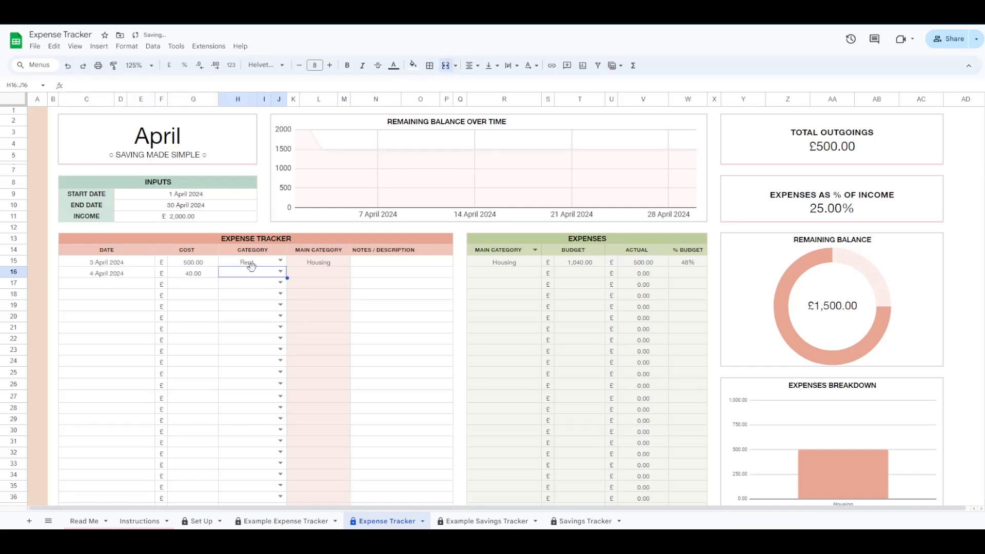
{"action": "left_click", "coordinate": [280, 272]}
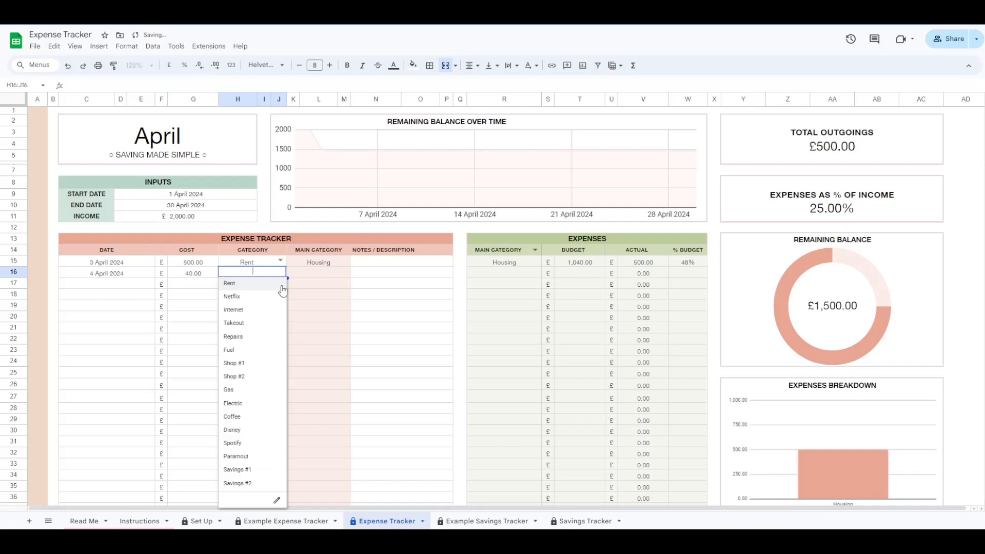
{"action": "left_click", "coordinate": [239, 311]}
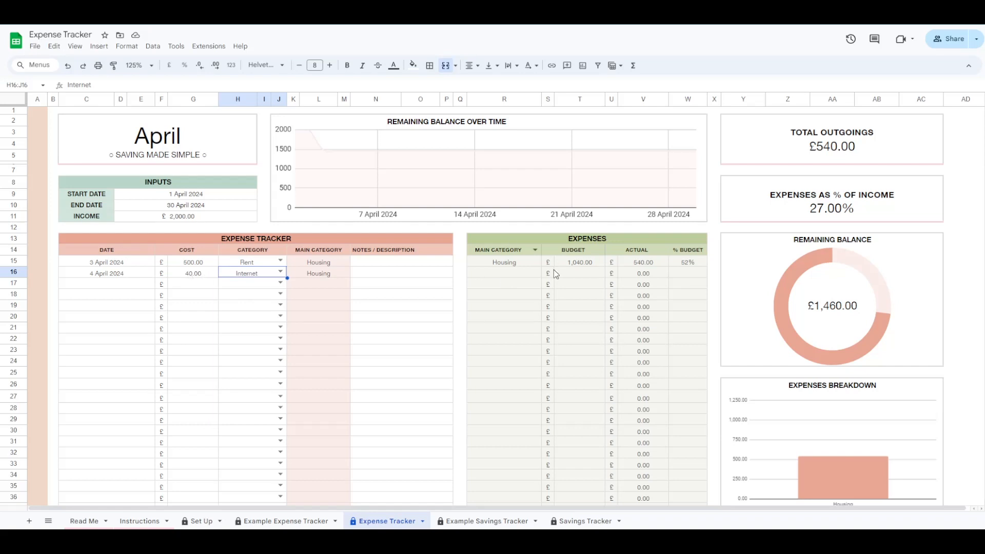
- Log a Takeout expense of £43.98 dated 4 April 2024
{"action": "left_click", "coordinate": [102, 288]}
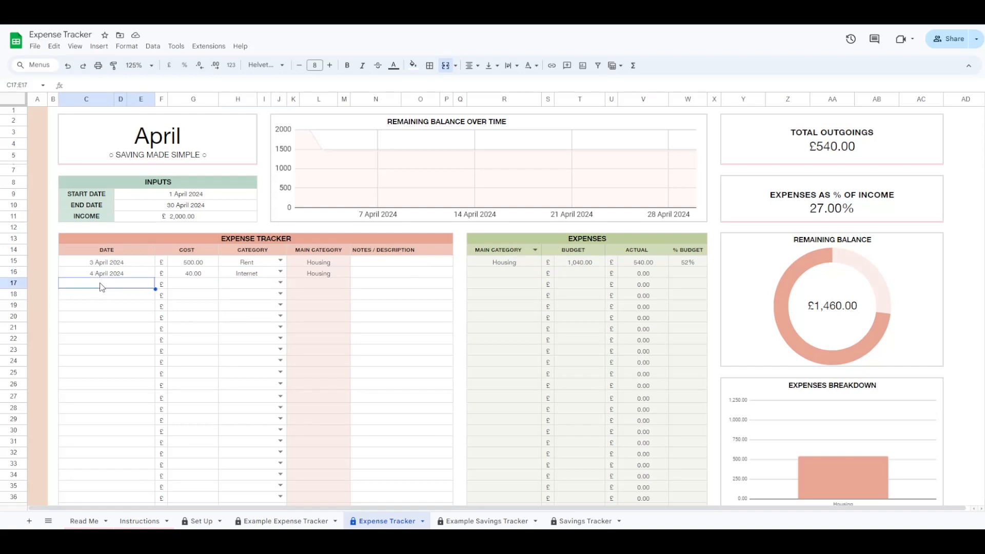
{"action": "type", "text": "4 april 2024"}
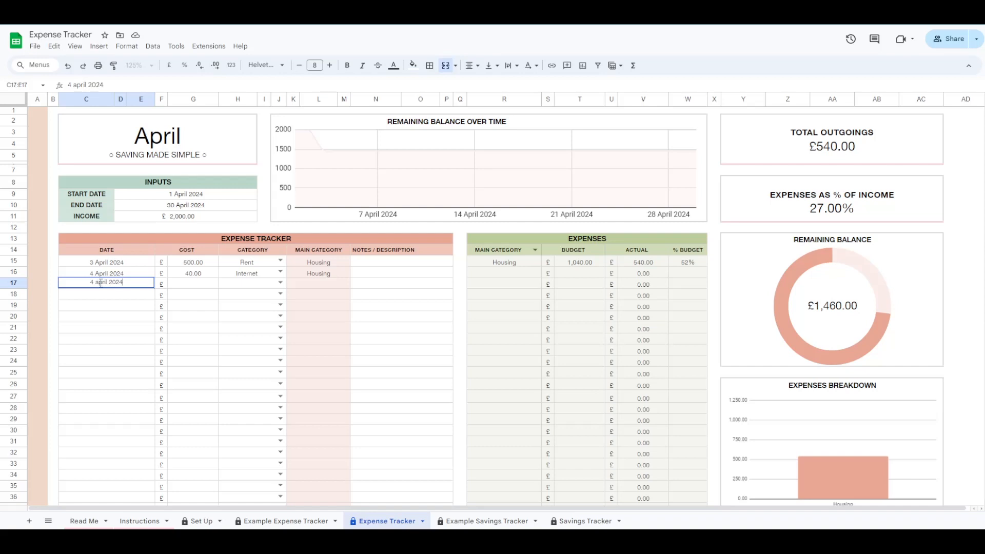
{"action": "key", "text": "Tab"}
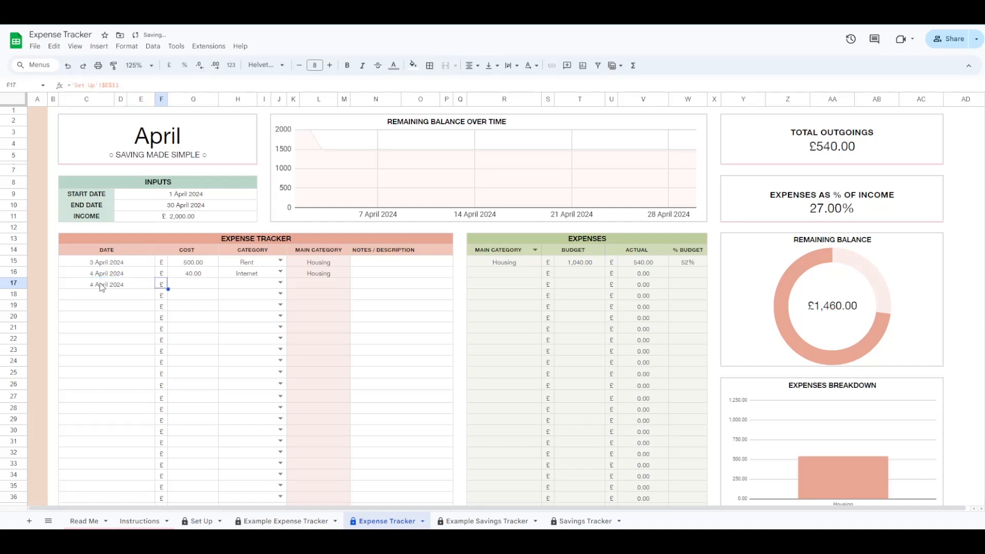
{"action": "key", "text": "Tab"}
{"action": "type", "text": "43.98"}
{"action": "key", "text": "Tab"}
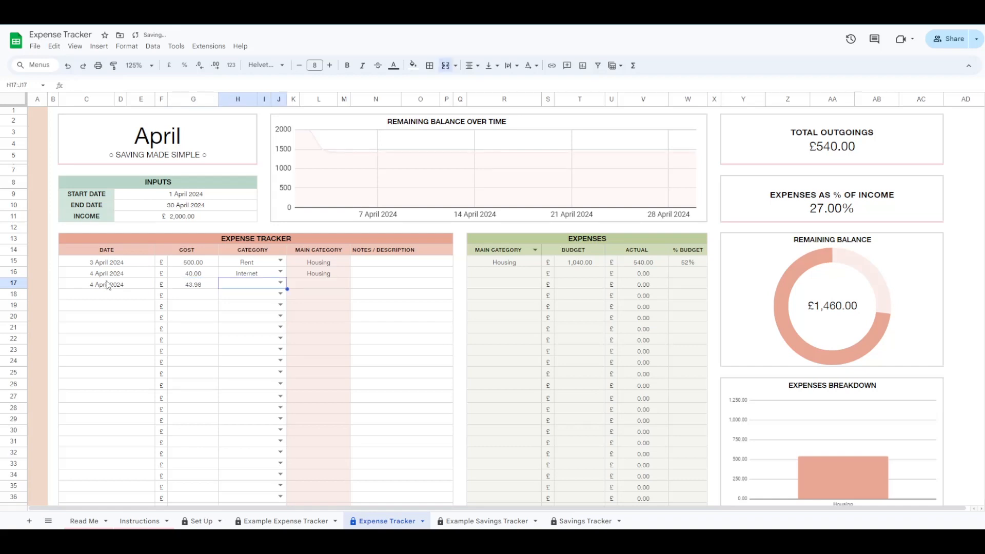
{"action": "left_click", "coordinate": [281, 284]}
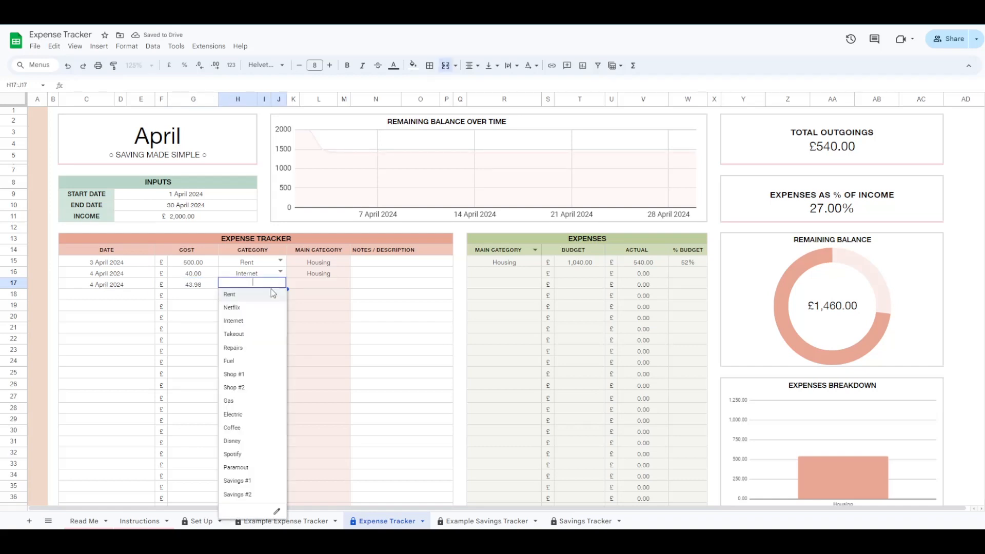
{"action": "left_click", "coordinate": [261, 330]}
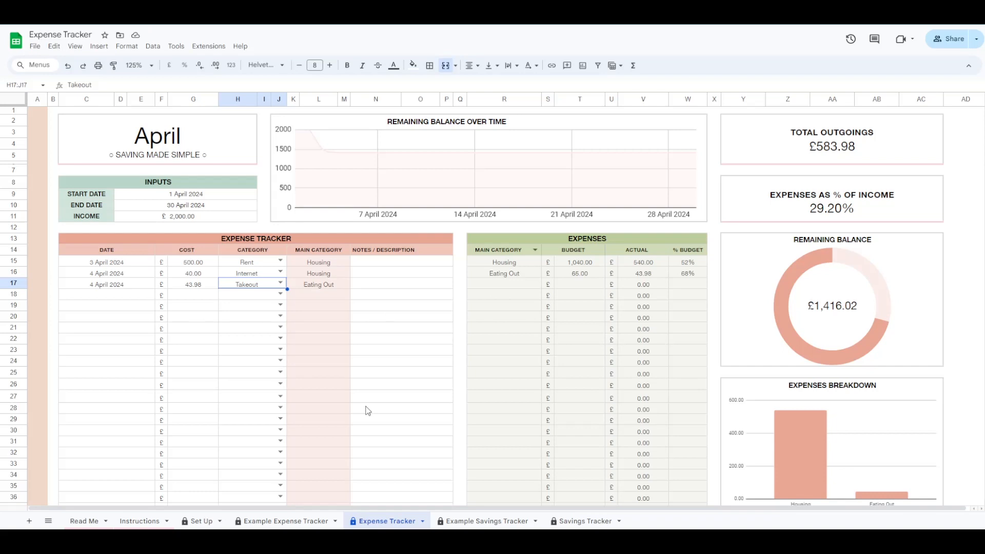
- Select the logged April expense rows and the Expenses summary table, then review the charts below
{"action": "left_click", "coordinate": [135, 293]}
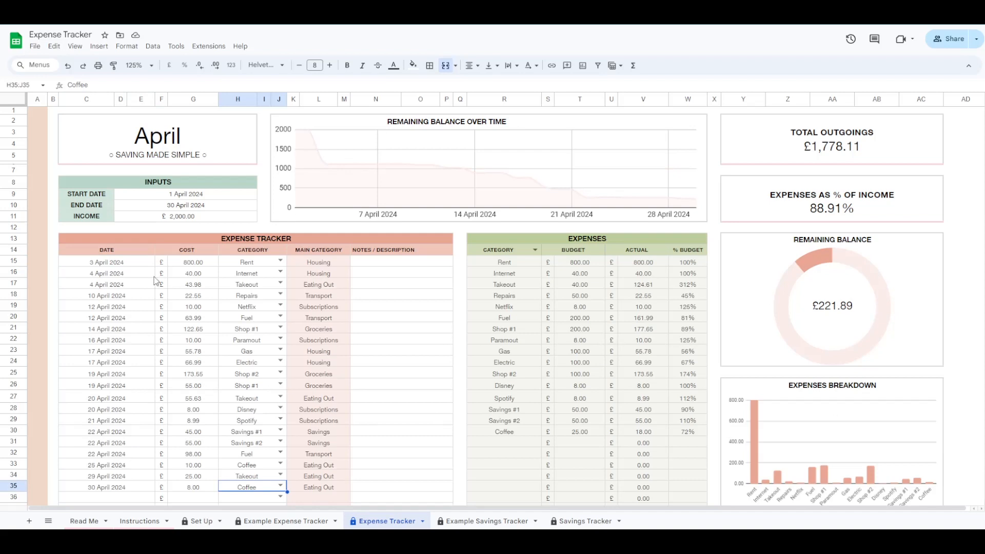
{"action": "left_click_drag", "start_coordinate": [96, 267], "coordinate": [406, 491]}
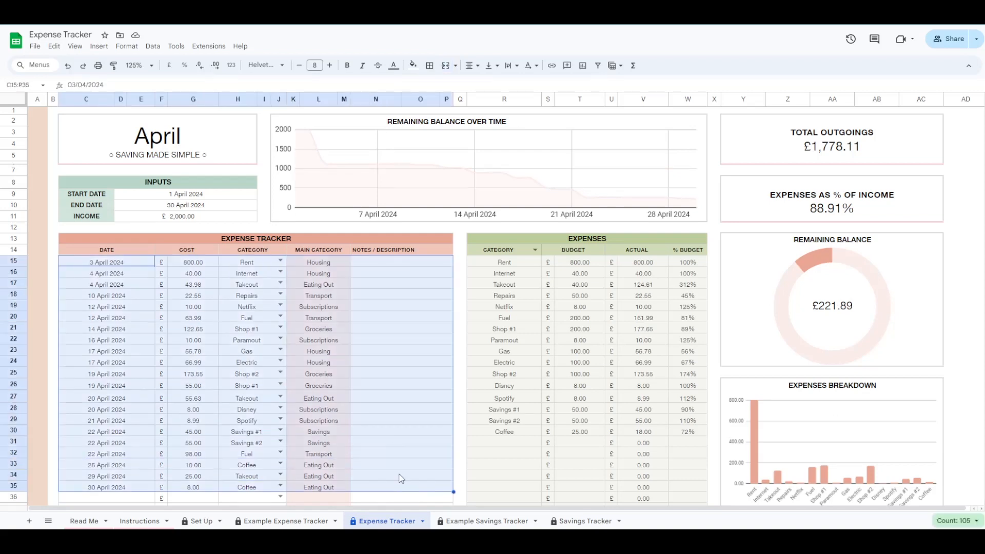
{"action": "left_click", "coordinate": [459, 263]}
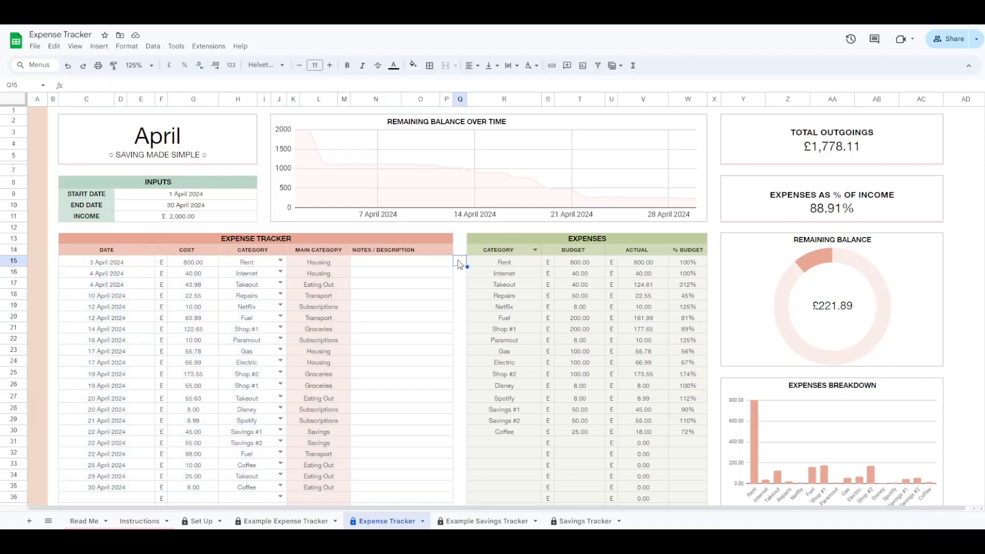
{"action": "left_click_drag", "start_coordinate": [494, 236], "coordinate": [639, 449]}
{"action": "scroll", "coordinate": [753, 187], "scroll_direction": "down", "scroll_amount": 8}
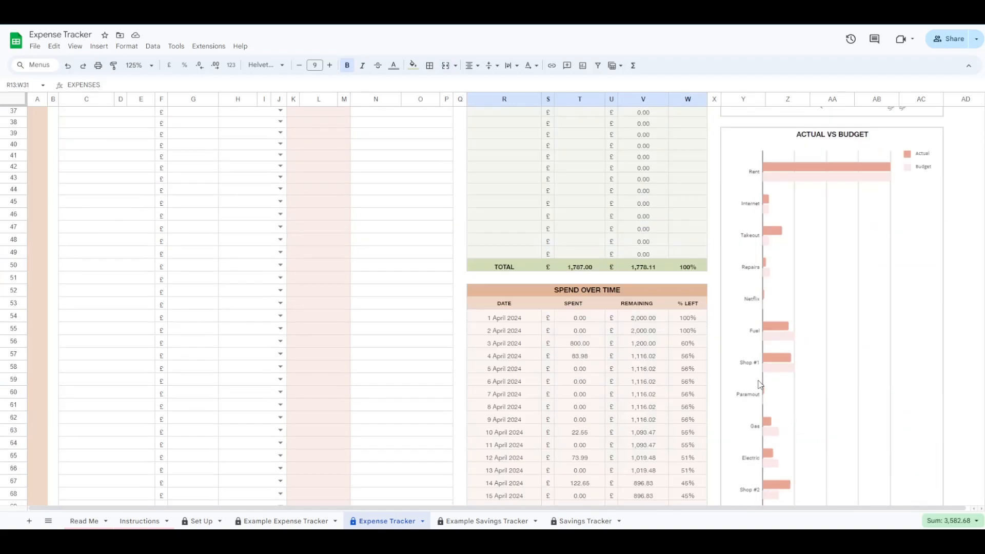
{"action": "scroll", "coordinate": [595, 344], "scroll_direction": "down", "scroll_amount": 4}
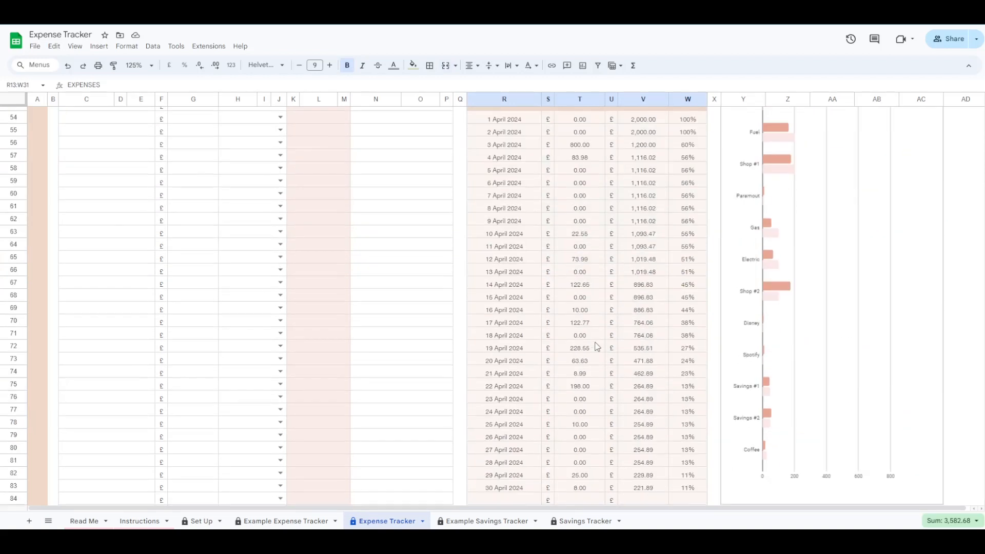
{"action": "scroll", "coordinate": [597, 346], "scroll_direction": "up", "scroll_amount": 5}
{"action": "scroll", "coordinate": [596, 346], "scroll_direction": "up", "scroll_amount": 10}
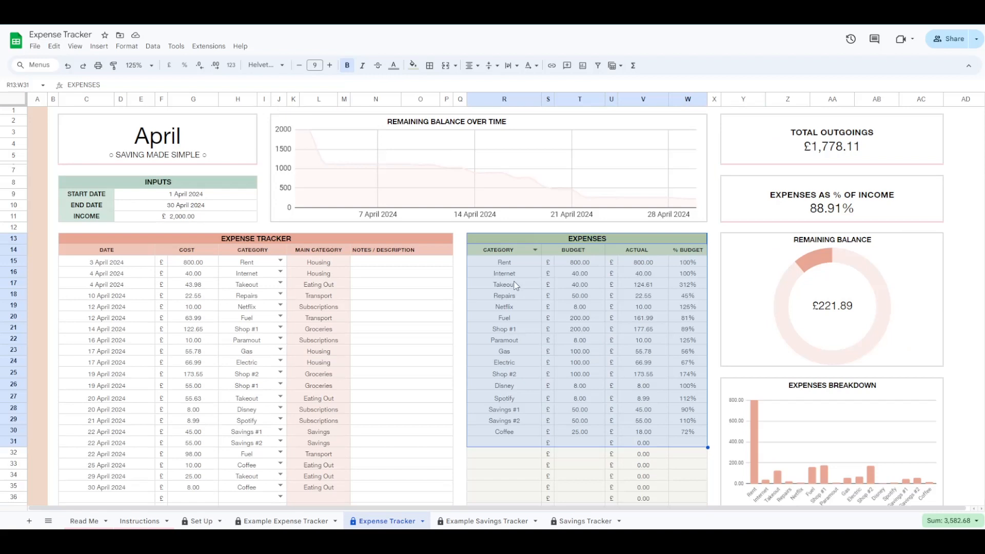
{"action": "left_click", "coordinate": [461, 241]}
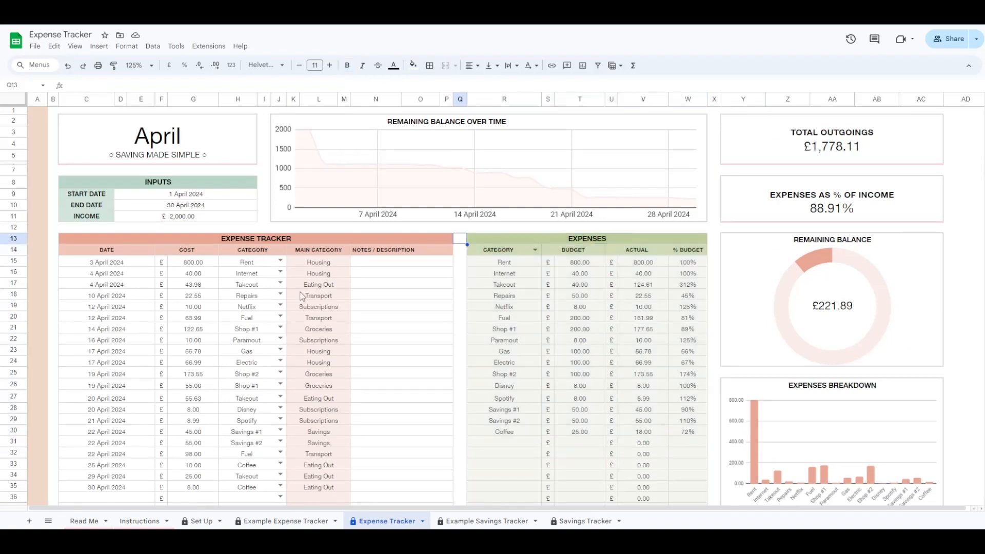
{"action": "left_click", "coordinate": [536, 250]}
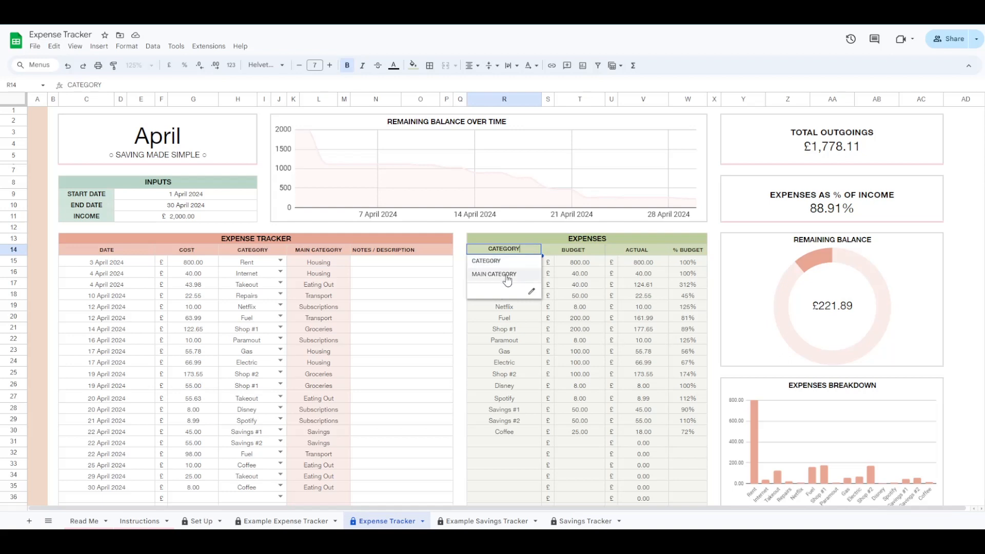
{"action": "left_click", "coordinate": [505, 329]}
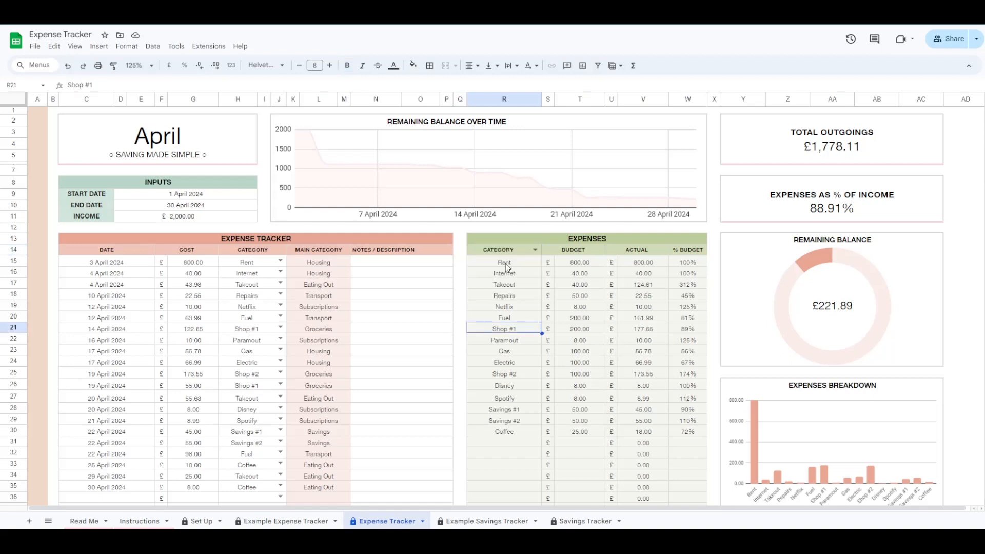
{"action": "left_click", "coordinate": [535, 250]}
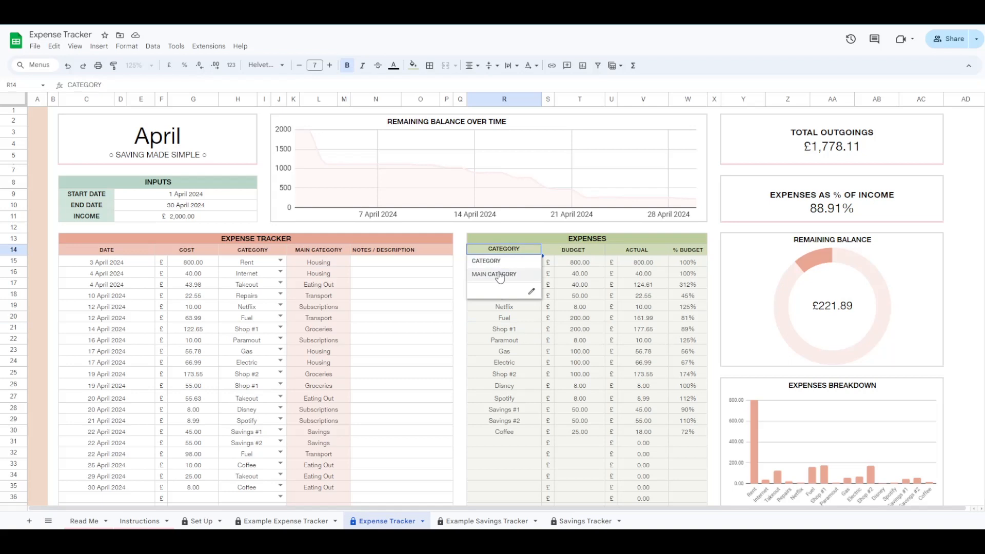
{"action": "left_click", "coordinate": [505, 275]}
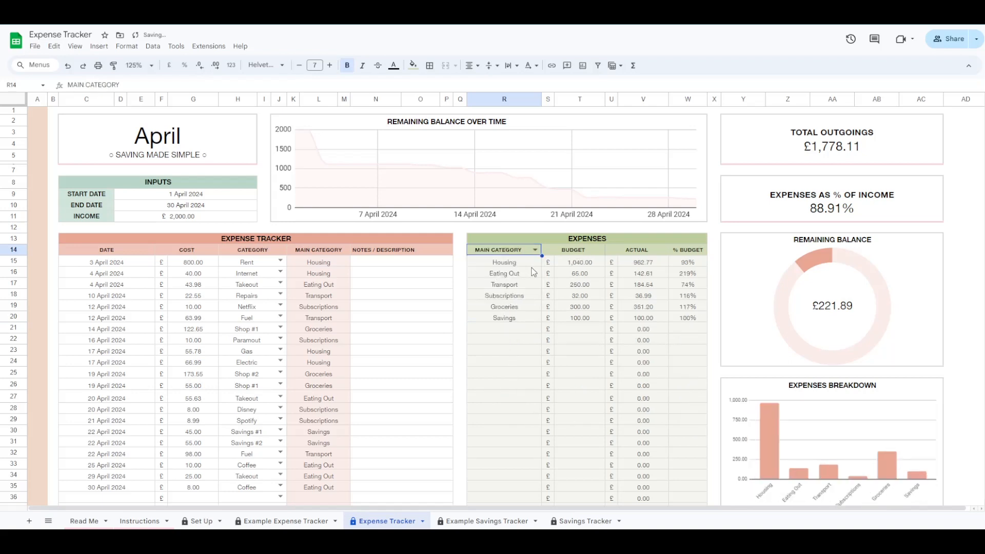
{"action": "scroll", "coordinate": [861, 441], "scroll_direction": "down", "scroll_amount": 5}
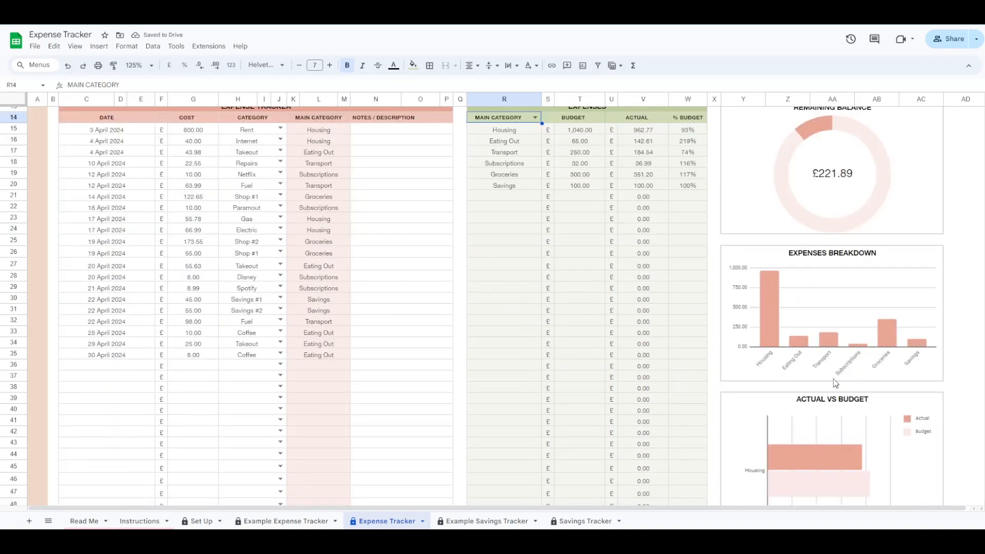
{"action": "scroll", "coordinate": [826, 320], "scroll_direction": "down", "scroll_amount": 5}
{"action": "scroll", "coordinate": [521, 227], "scroll_direction": "up", "scroll_amount": 10}
{"action": "left_click", "coordinate": [535, 251]}
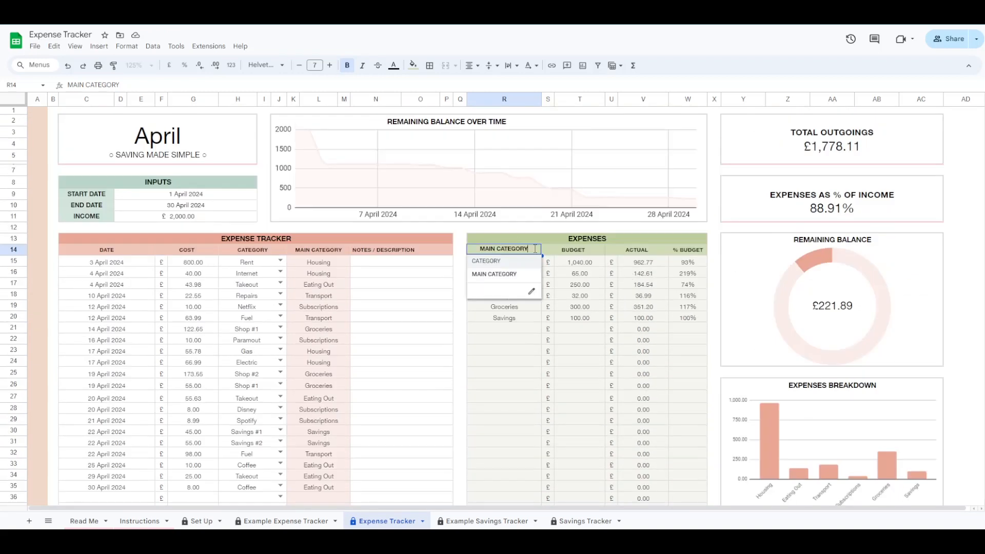
{"action": "left_click", "coordinate": [505, 263]}
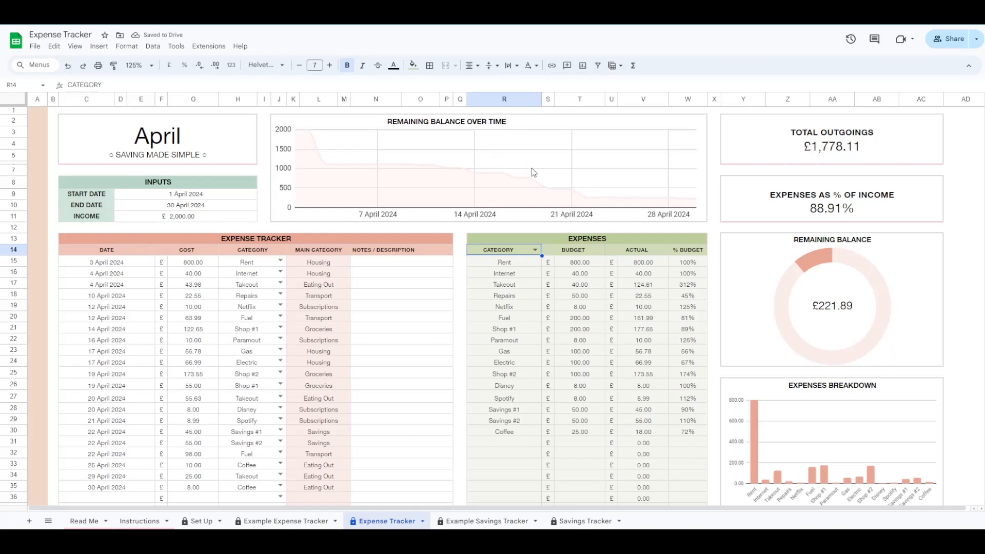
{"action": "scroll", "coordinate": [533, 173], "scroll_direction": "down", "scroll_amount": 15}
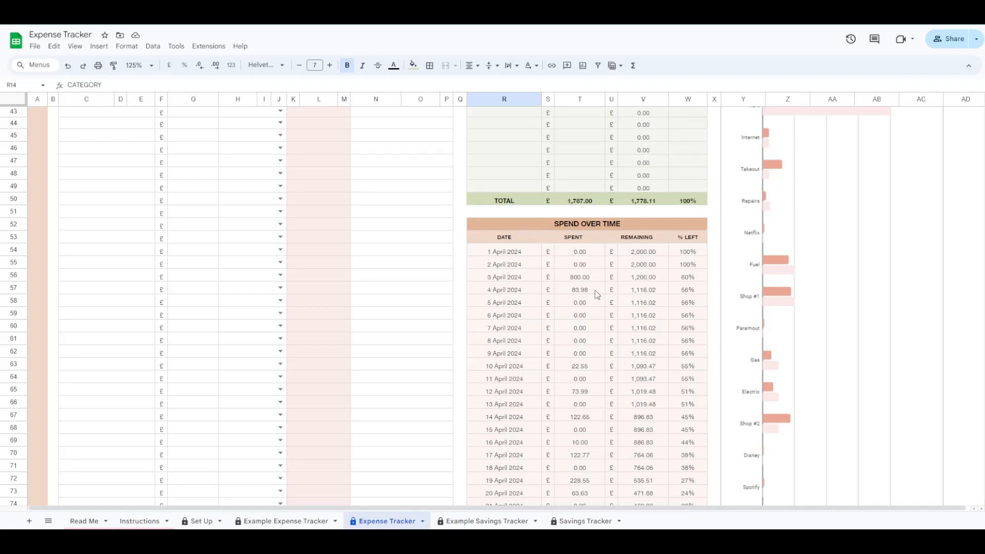
{"action": "scroll", "coordinate": [559, 274], "scroll_direction": "down", "scroll_amount": 2}
{"action": "scroll", "coordinate": [544, 264], "scroll_direction": "down", "scroll_amount": 2}
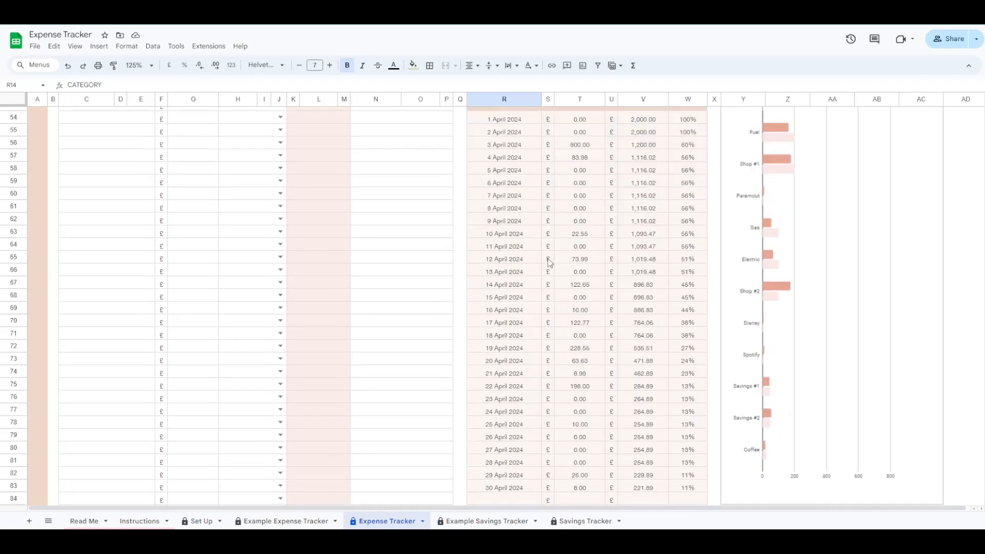
{"action": "scroll", "coordinate": [566, 295], "scroll_direction": "up", "scroll_amount": 18}
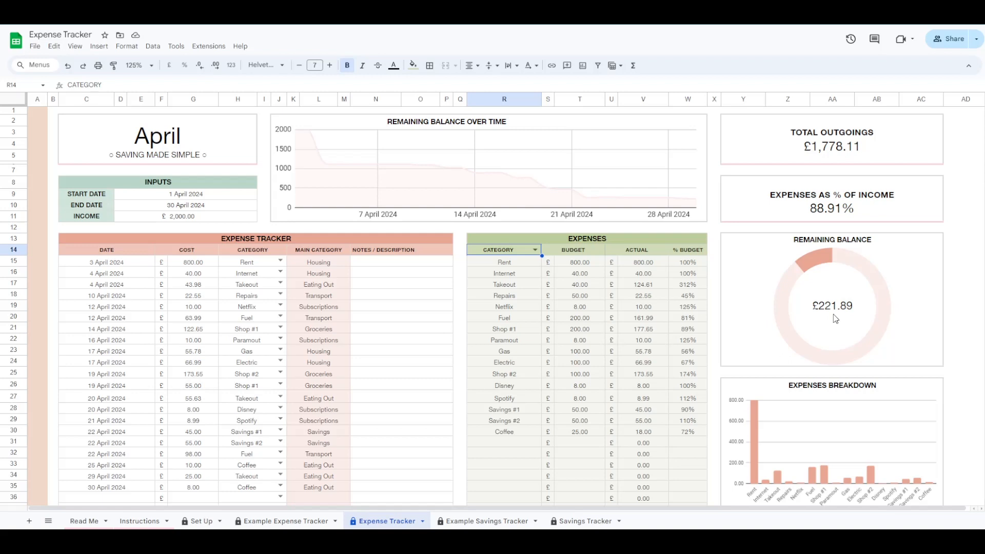
- Group the Expenses summary by MAIN CATEGORY and scroll through the updated dashboard charts
{"action": "scroll", "coordinate": [836, 318], "scroll_direction": "down", "scroll_amount": 2}
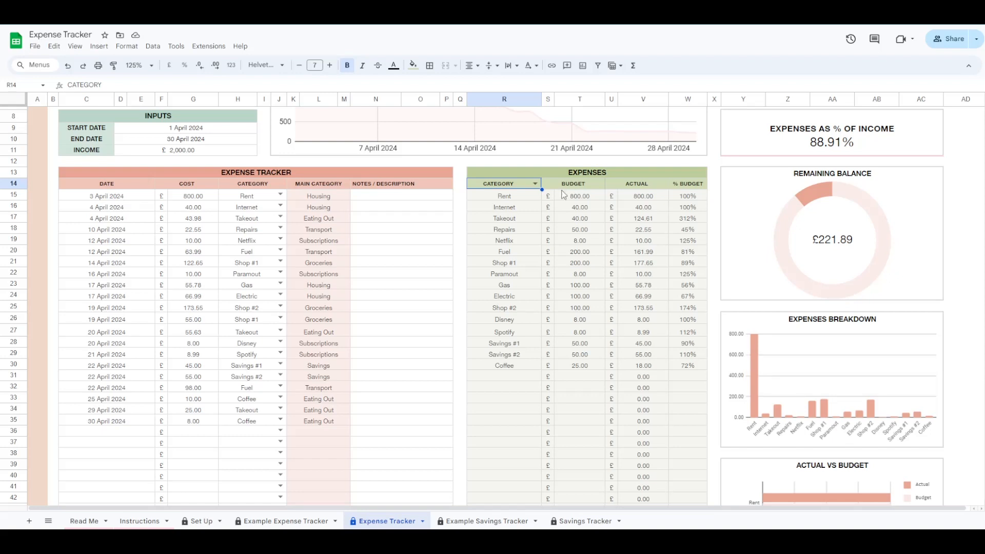
{"action": "left_click", "coordinate": [535, 184]}
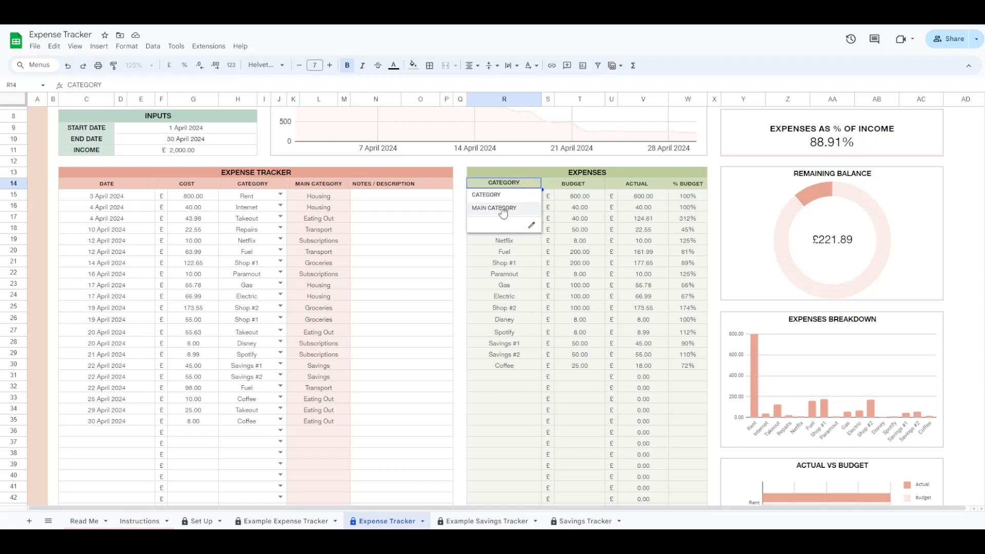
{"action": "left_click", "coordinate": [503, 209]}
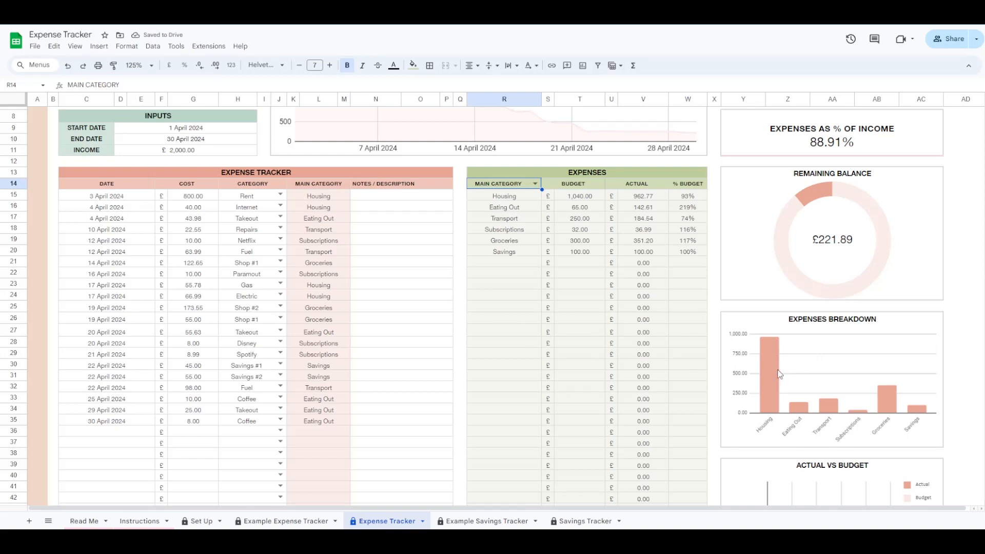
{"action": "scroll", "coordinate": [778, 372], "scroll_direction": "down", "scroll_amount": 6}
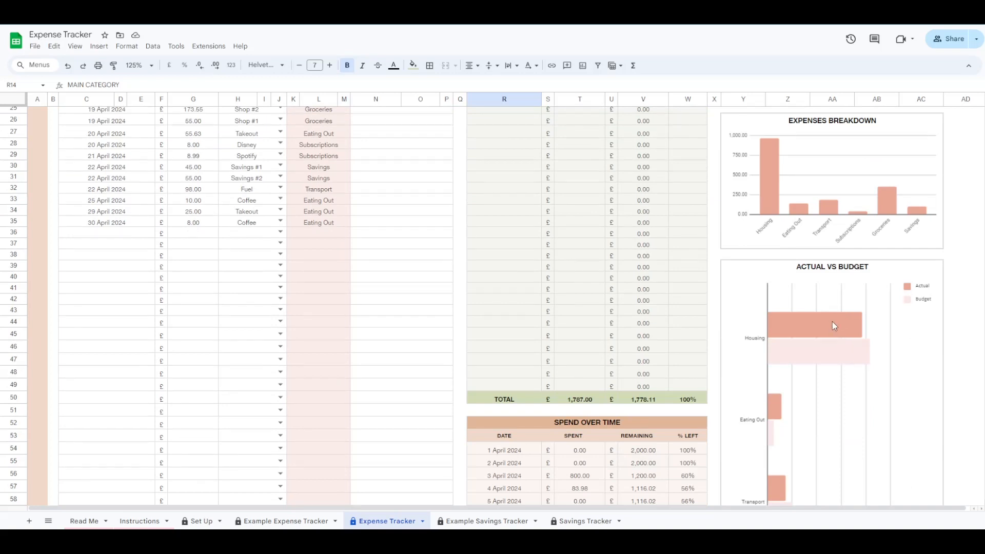
{"action": "scroll", "coordinate": [832, 322], "scroll_direction": "down", "scroll_amount": 2}
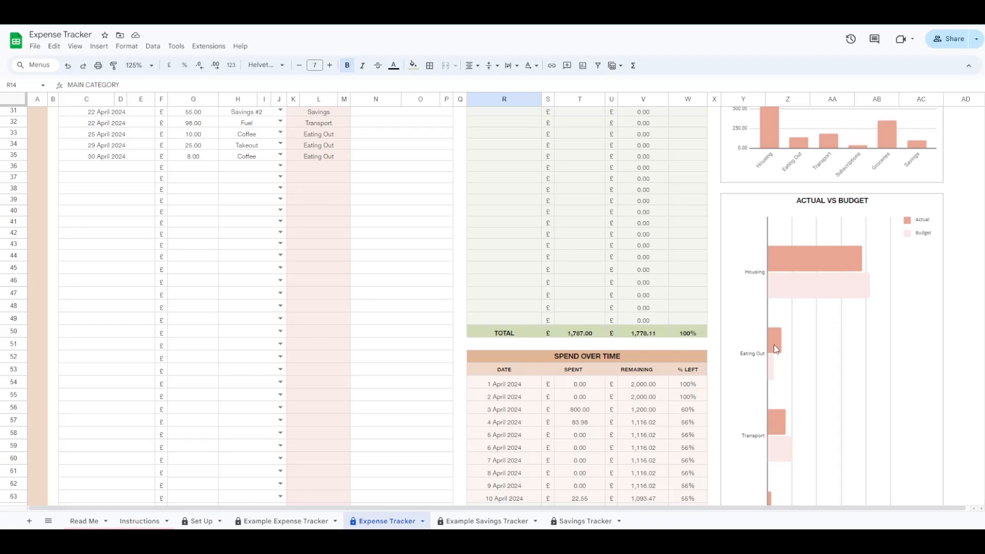
{"action": "scroll", "coordinate": [776, 348], "scroll_direction": "down", "scroll_amount": 2}
{"action": "scroll", "coordinate": [778, 382], "scroll_direction": "down", "scroll_amount": 2}
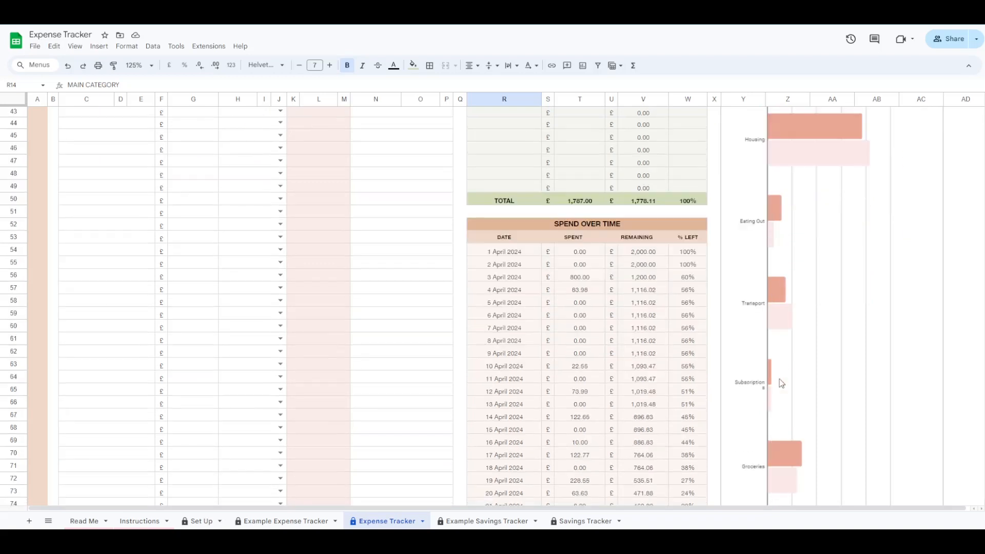
{"action": "scroll", "coordinate": [780, 382], "scroll_direction": "down", "scroll_amount": 2}
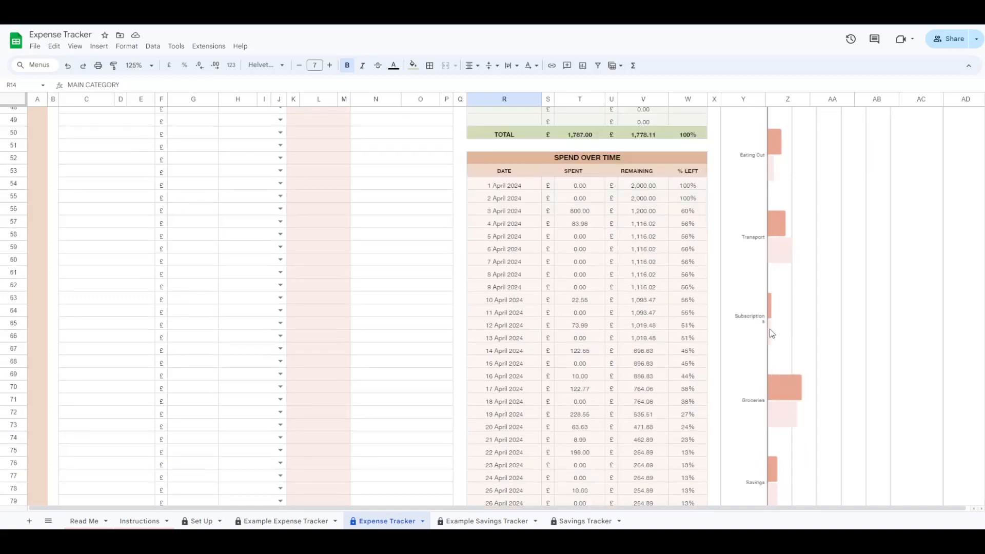
{"action": "scroll", "coordinate": [780, 380], "scroll_direction": "down", "scroll_amount": 2}
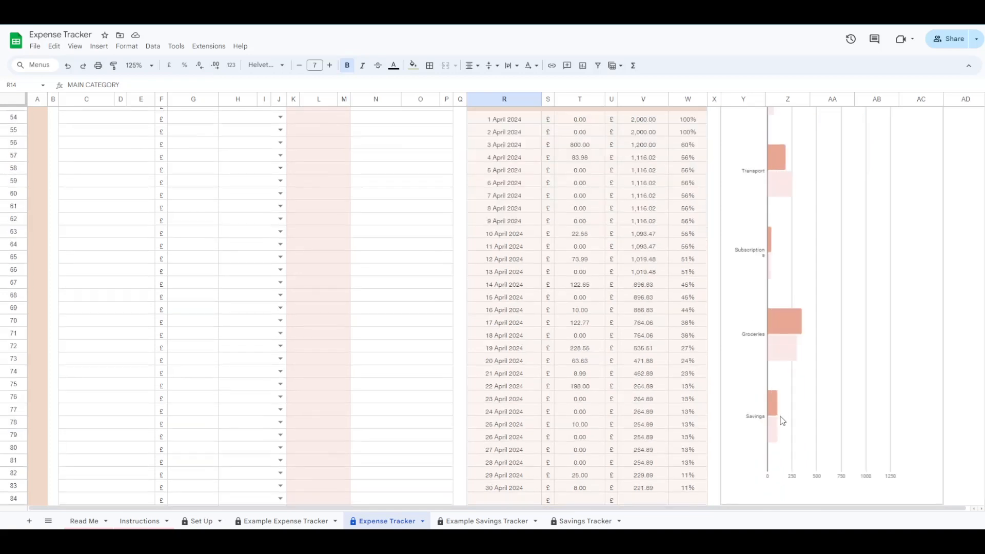
{"action": "scroll", "coordinate": [783, 420], "scroll_direction": "up", "scroll_amount": 15}
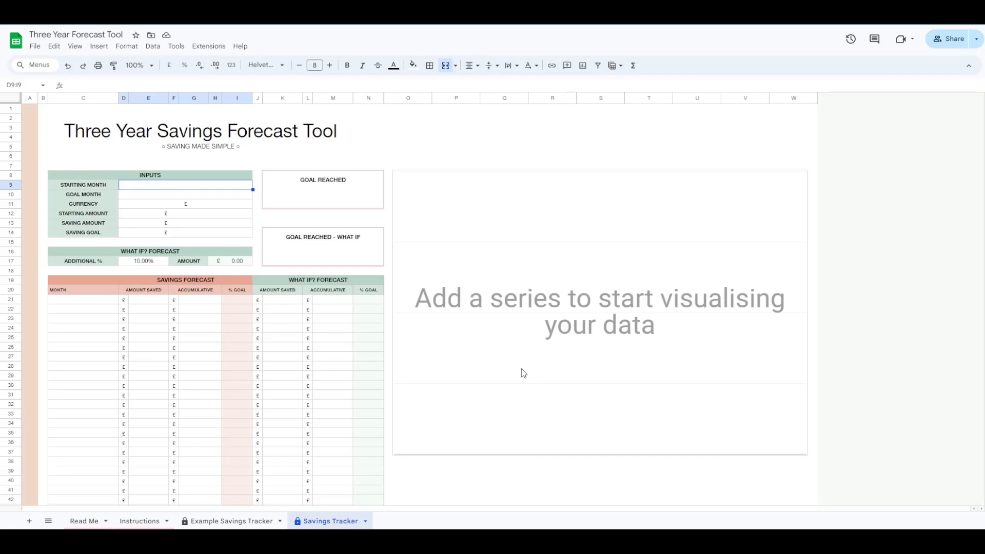
- Enter start month May 2024, goal month May 2026, starting amount 150, monthly saving 200, goal 4000
{"action": "type", "text": "may 2024"}
{"action": "key", "text": "Return"}
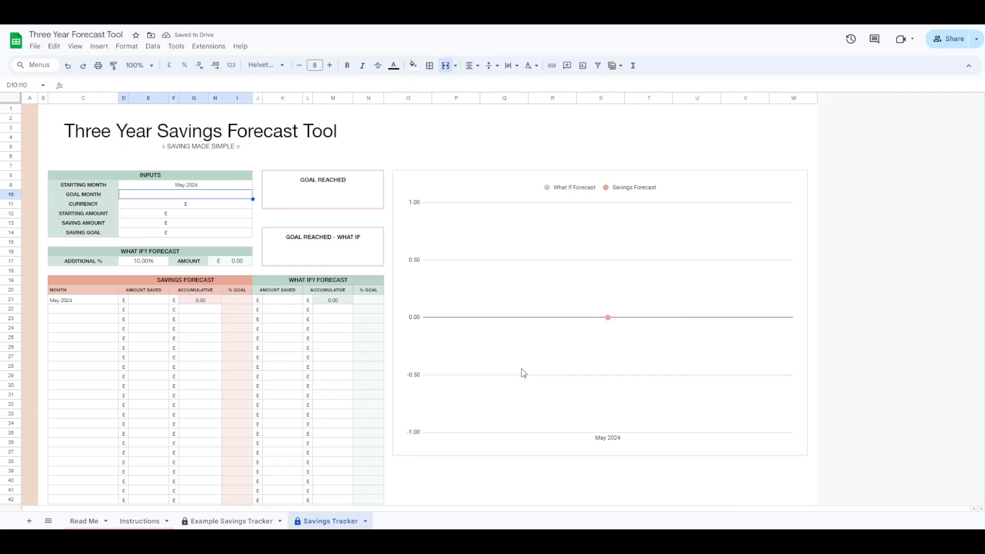
{"action": "type", "text": "may 2026"}
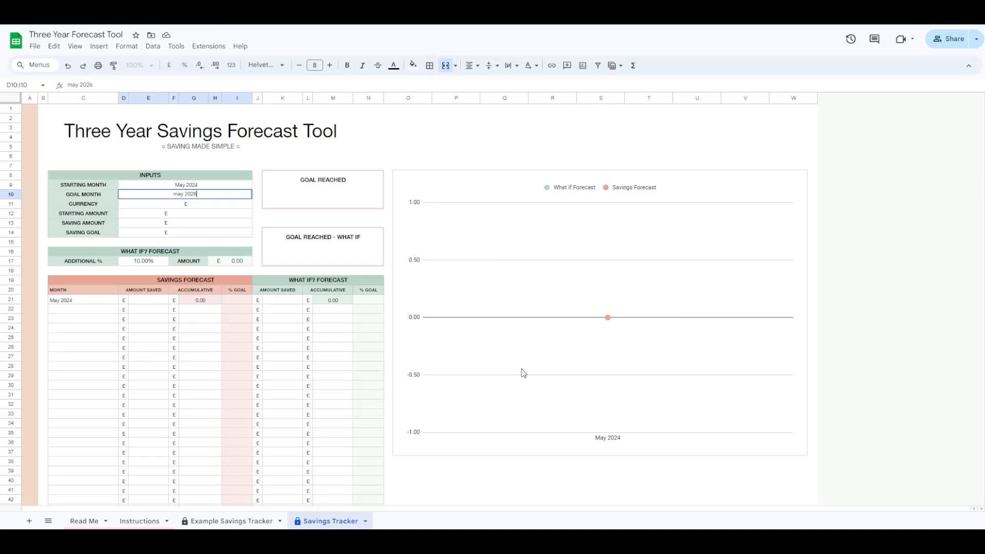
{"action": "key", "text": "Return"}
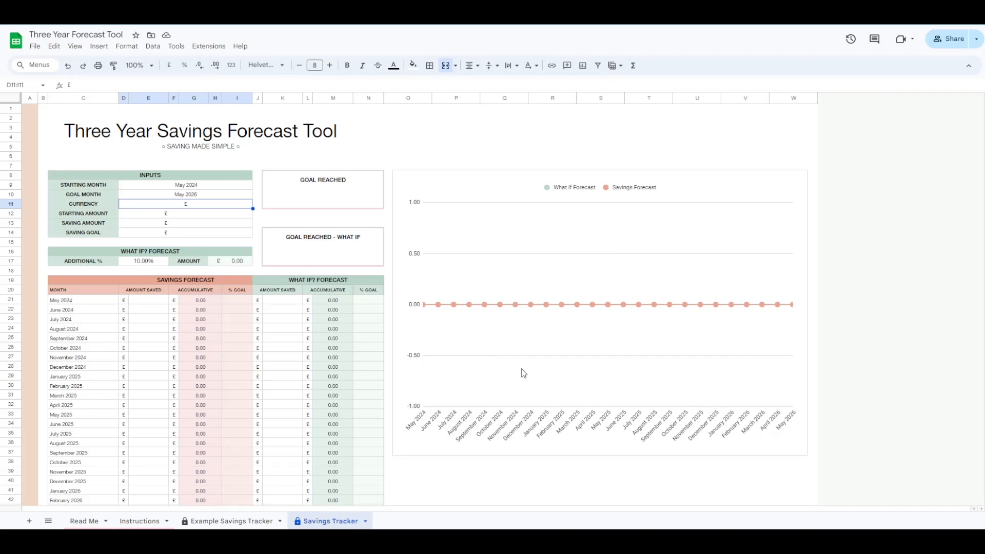
{"action": "key", "text": "Return"}
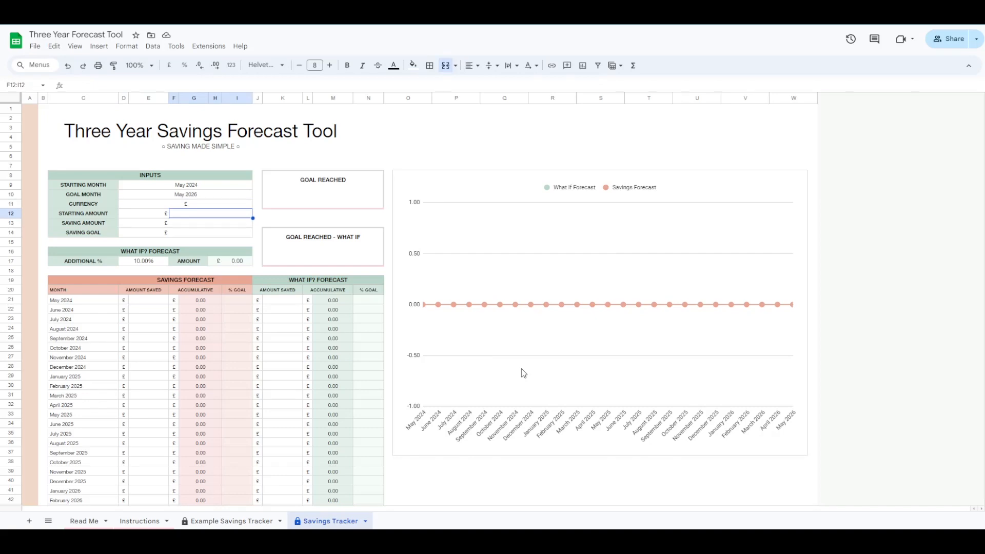
{"action": "type", "text": "150"}
{"action": "key", "text": "Return"}
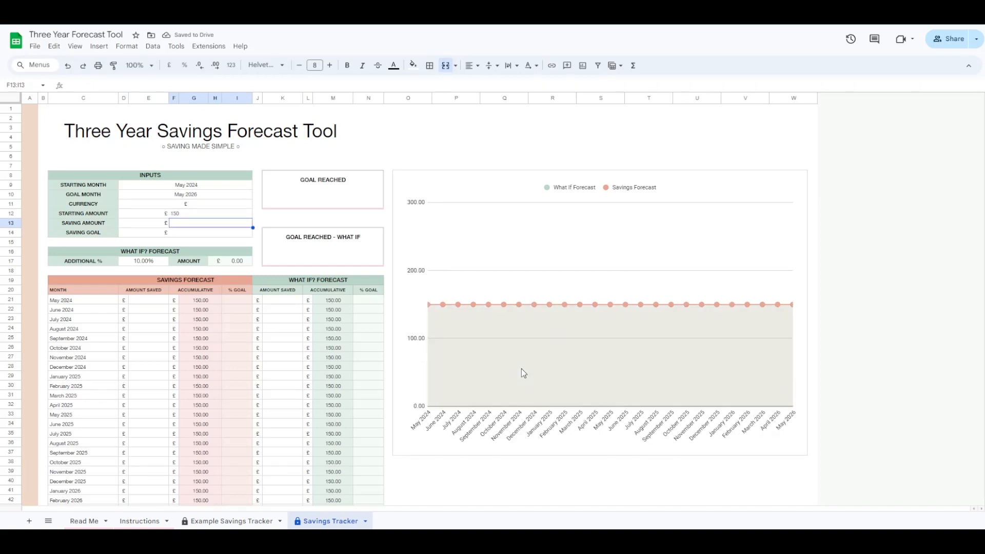
{"action": "type", "text": "200"}
{"action": "key", "text": "Return"}
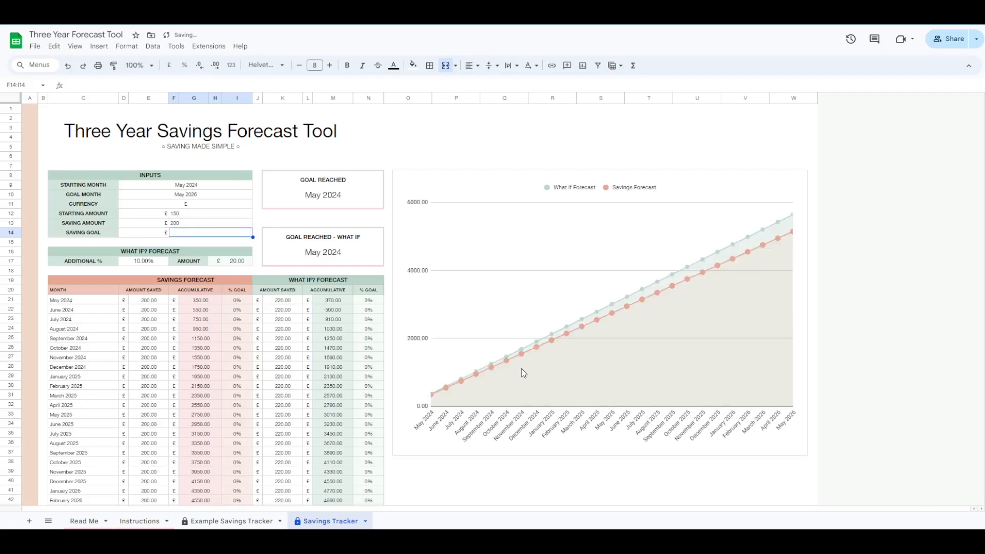
{"action": "type", "text": "4000"}
{"action": "key", "text": "Return"}
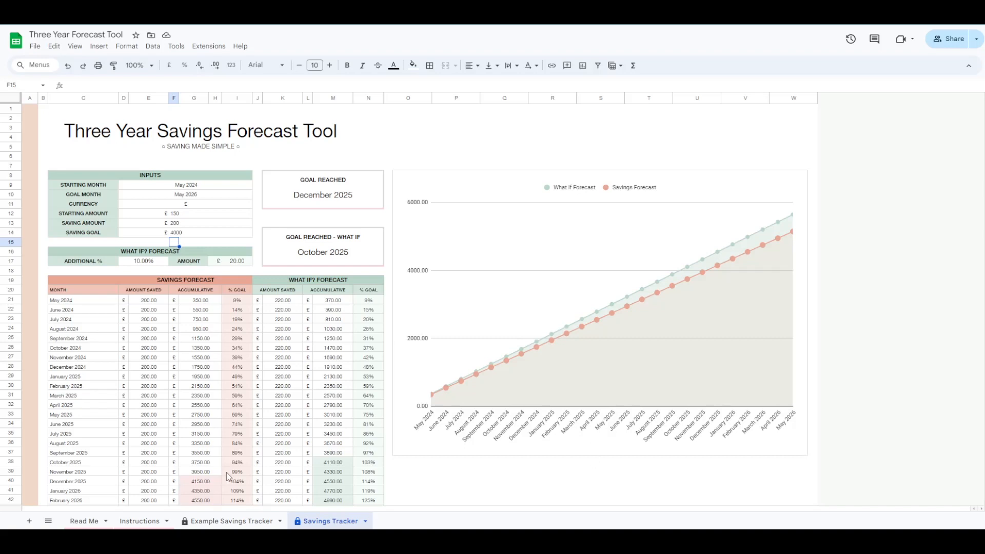
{"action": "left_click_drag", "start_coordinate": [81, 283], "coordinate": [238, 445]}
{"action": "scroll", "coordinate": [180, 450], "scroll_direction": "down", "scroll_amount": 2}
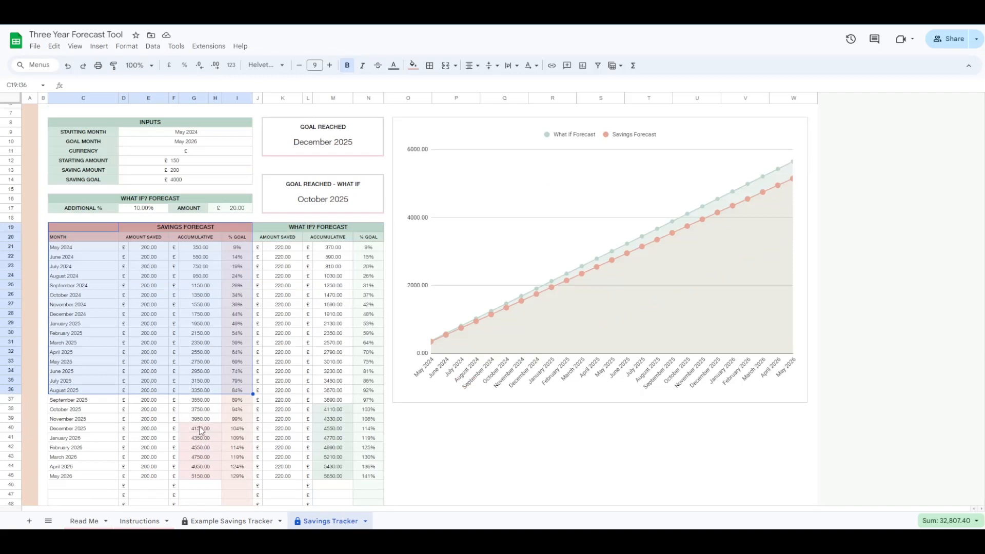
{"action": "left_click", "coordinate": [199, 429]}
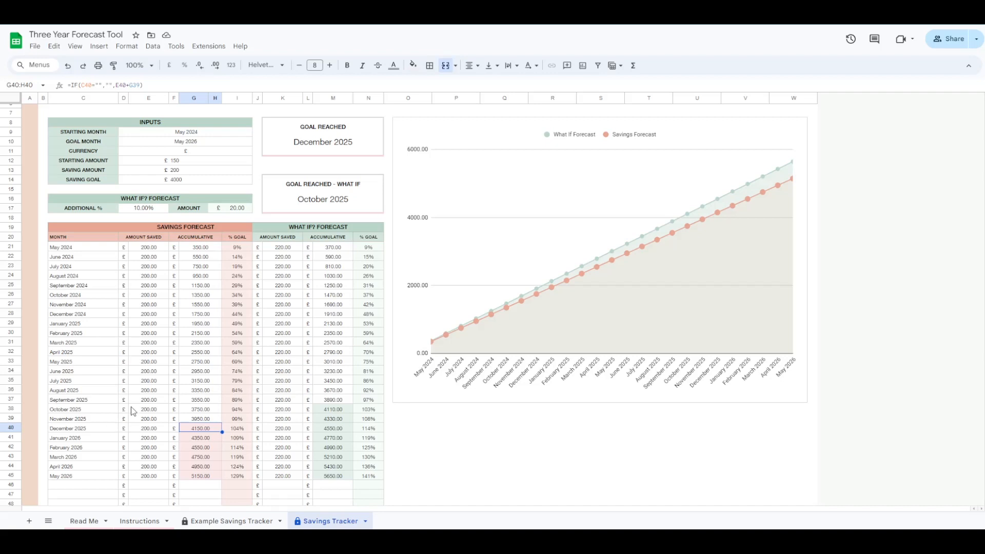
{"action": "scroll", "coordinate": [163, 269], "scroll_direction": "up", "scroll_amount": 2}
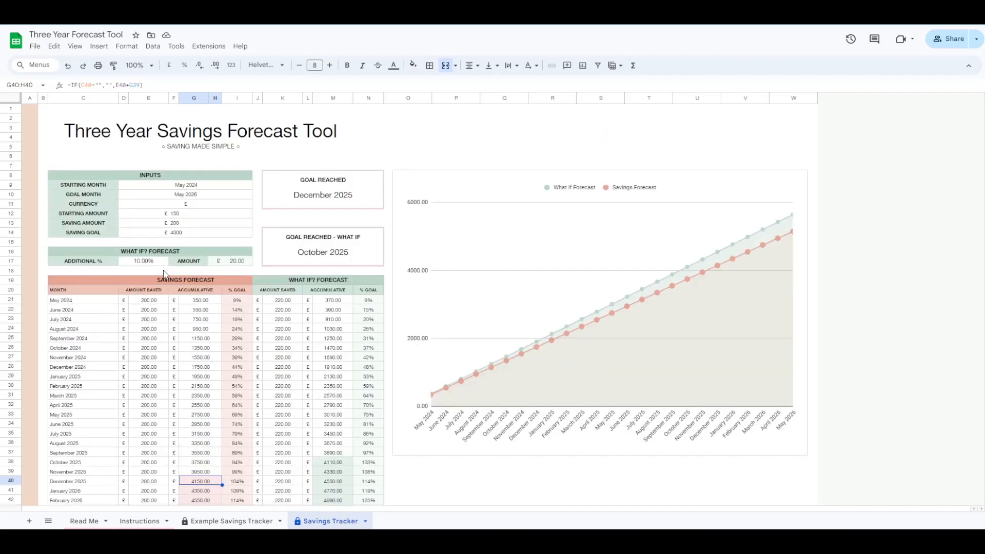
- Set the what-if additional percentage to 20%, verify the =F13*D17 formula, and highlight the September 2025 row
{"action": "left_click", "coordinate": [143, 263]}
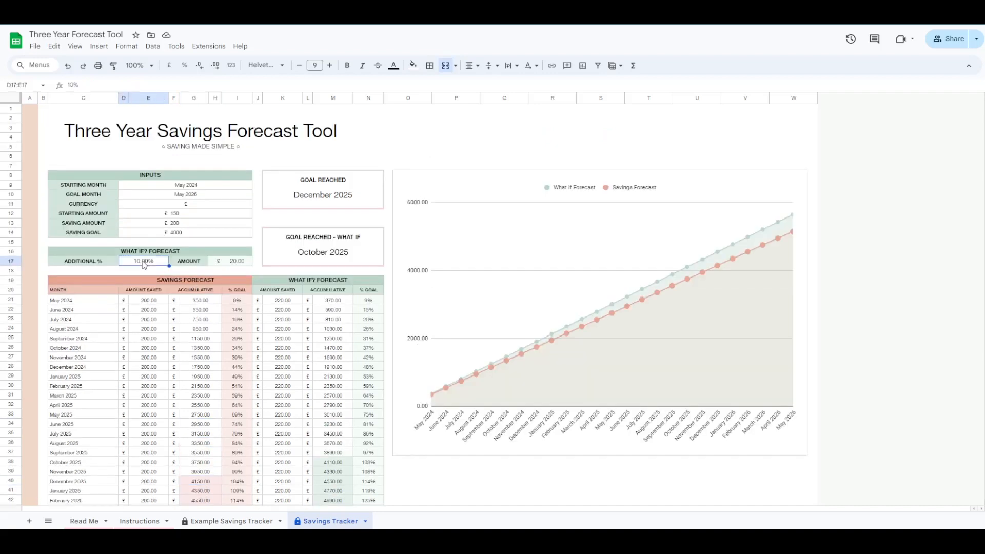
{"action": "type", "text": "20"}
{"action": "key", "text": "Return"}
{"action": "key", "text": "Up"}
{"action": "key", "text": "Right"}
{"action": "key", "text": "Right"}
{"action": "key", "text": "Right"}
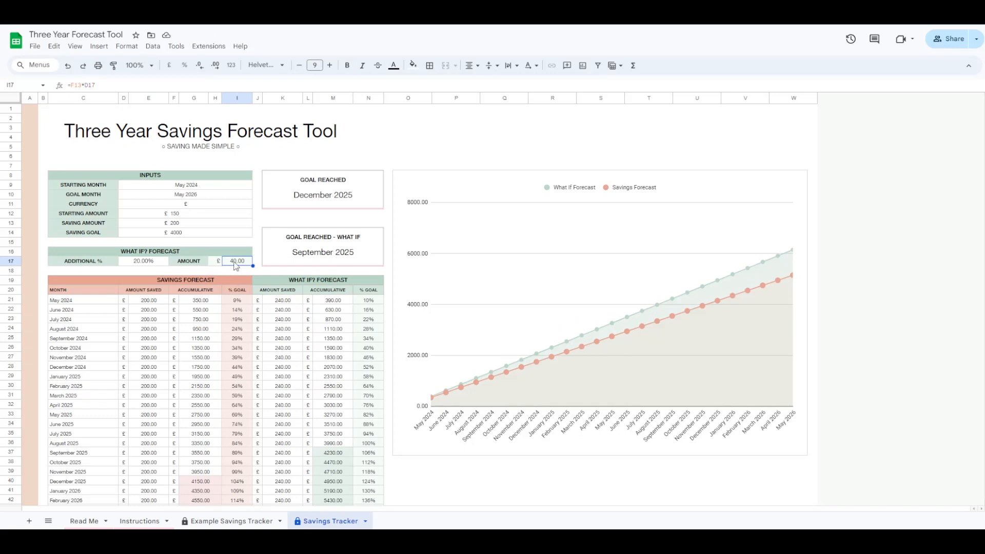
{"action": "left_click_drag", "start_coordinate": [340, 454], "coordinate": [67, 455]}
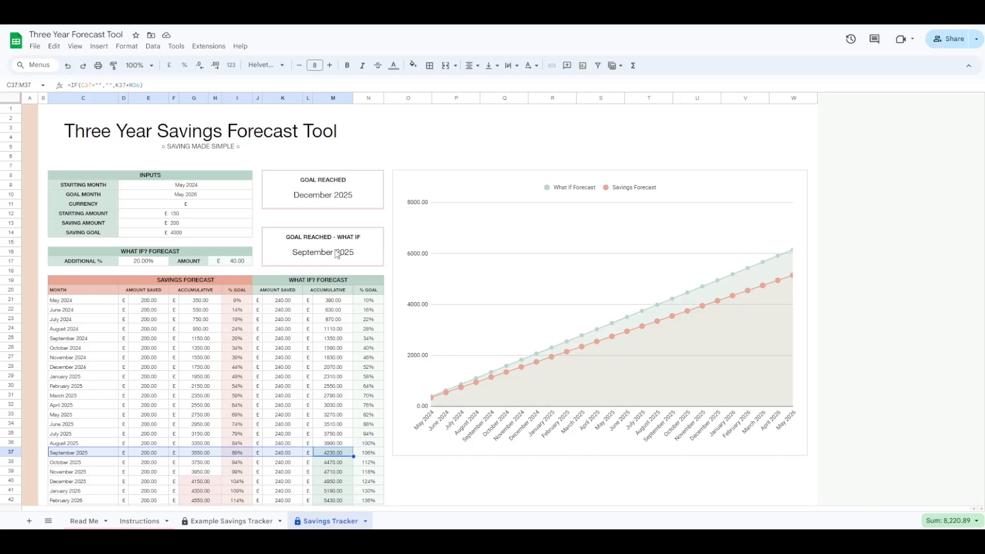
- Clear the highlight on the September 2025 forecast row
{"action": "left_click", "coordinate": [327, 216]}
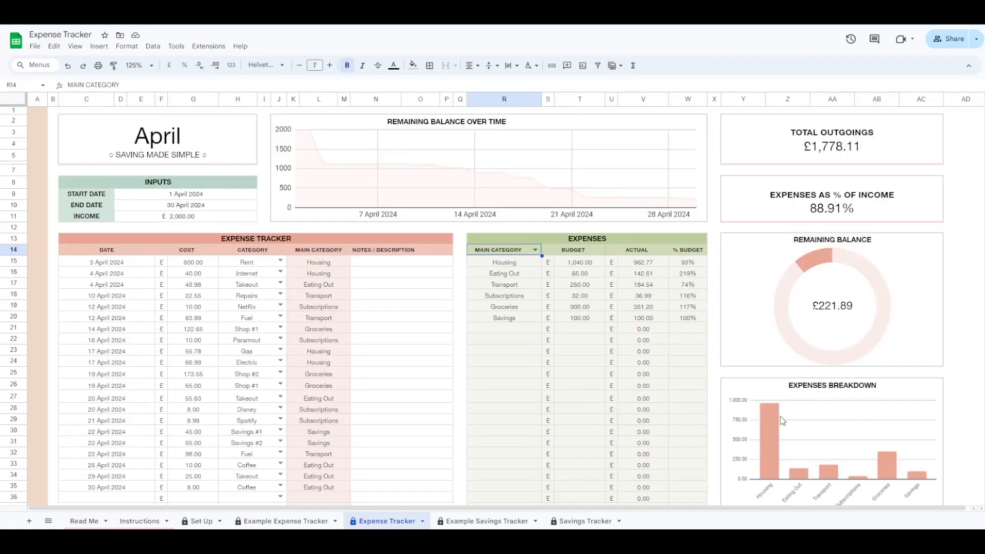